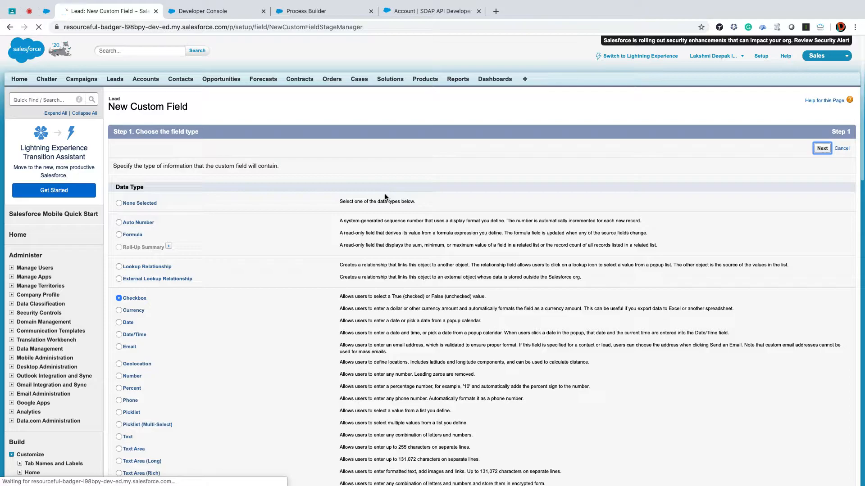
- Label the new Lead checkbox field isLead and continue to its field-level security
{"action": "left_click", "coordinate": [261, 167]}
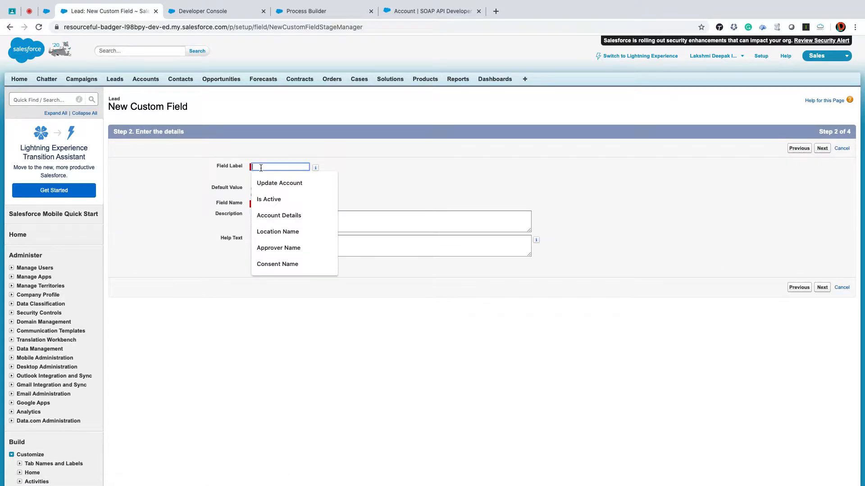
{"action": "type", "text": "isLead"}
{"action": "key", "text": "Tab"}
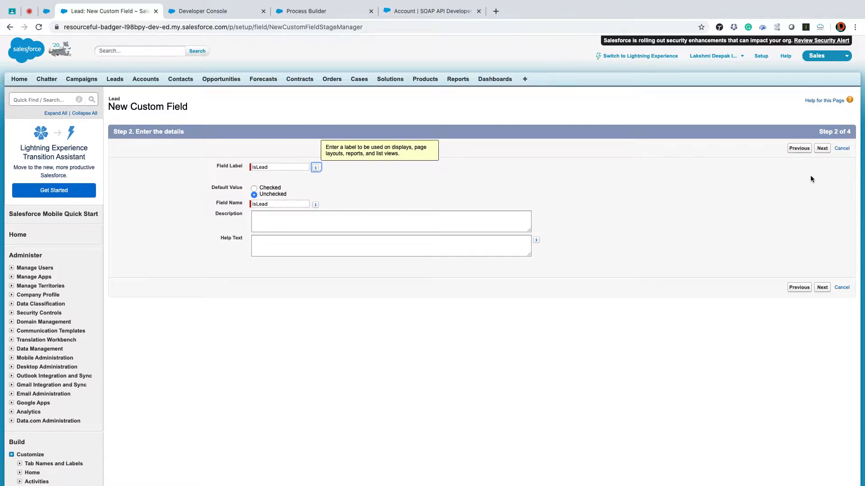
{"action": "left_click", "coordinate": [827, 151]}
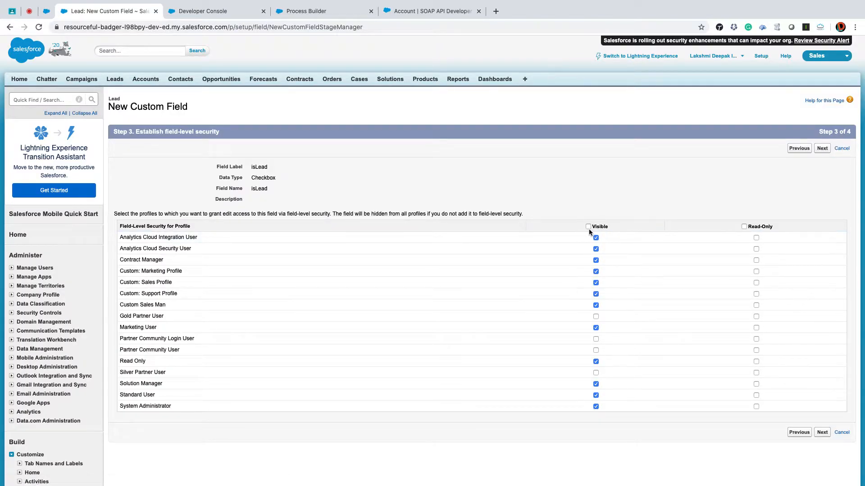
- Make the Lead isLead field visible to all profiles and save it on all Lead page layouts
{"action": "left_click", "coordinate": [588, 226]}
{"action": "left_click", "coordinate": [821, 149]}
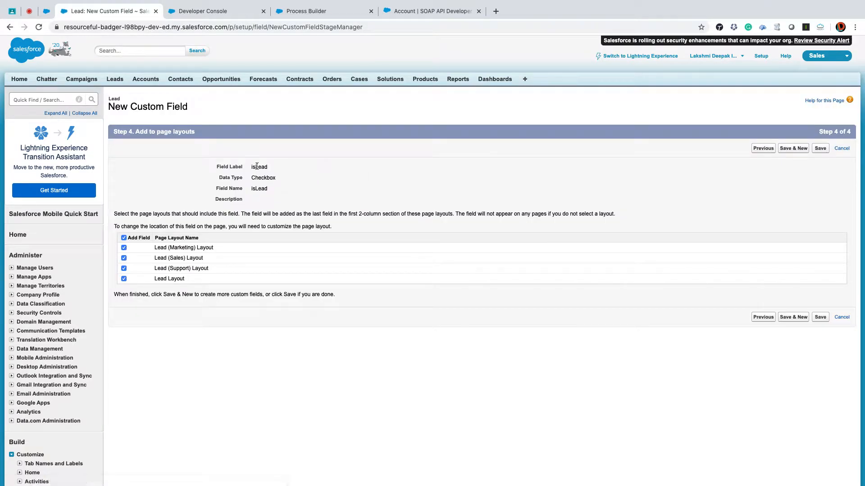
{"action": "double_click", "coordinate": [257, 167]}
{"action": "left_click", "coordinate": [820, 151]}
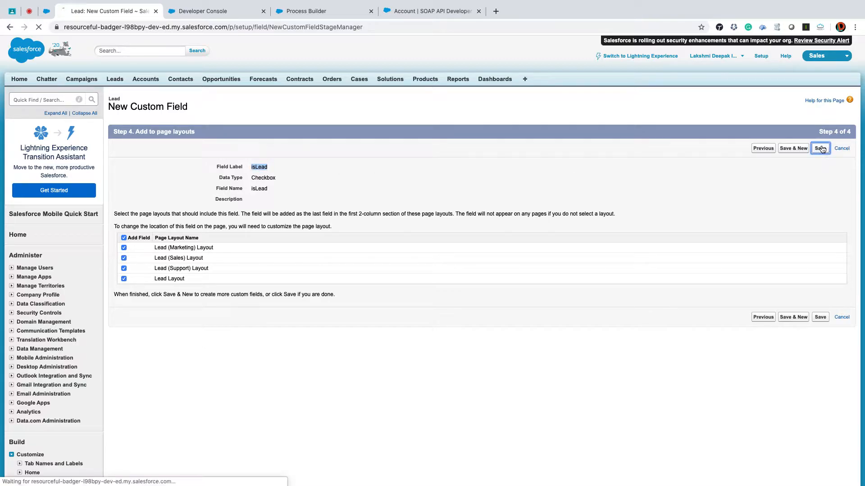
- Find the Contact fields in Setup and start a new custom field of type Checkbox
{"action": "left_click", "coordinate": [50, 99]}
{"action": "type", "text": "contact"}
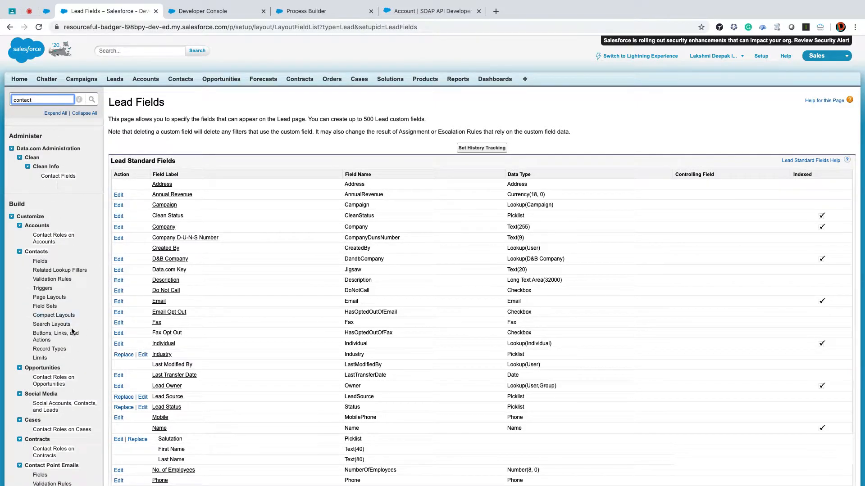
{"action": "left_click", "coordinate": [40, 261]}
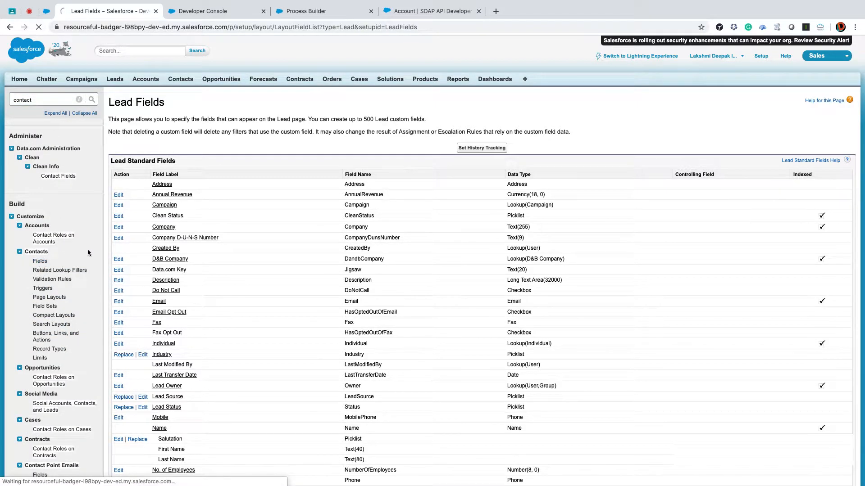
{"action": "scroll", "coordinate": [437, 231], "scroll_direction": "down", "scroll_amount": 7}
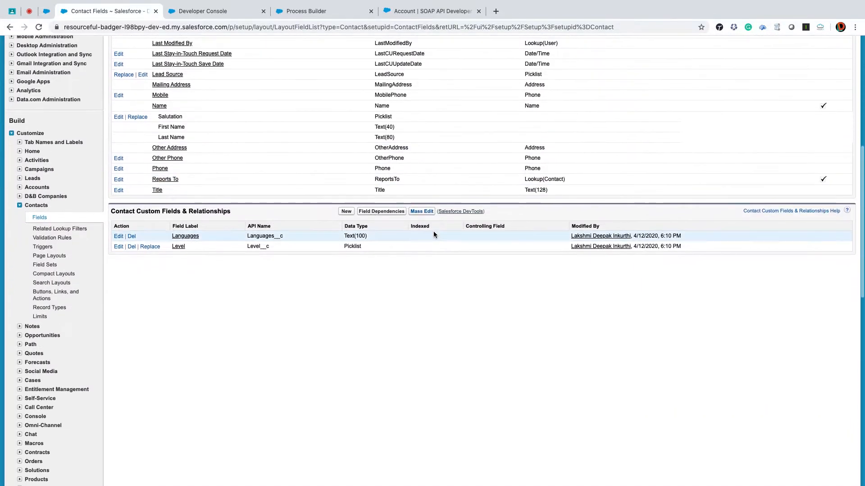
{"action": "left_click", "coordinate": [346, 211]}
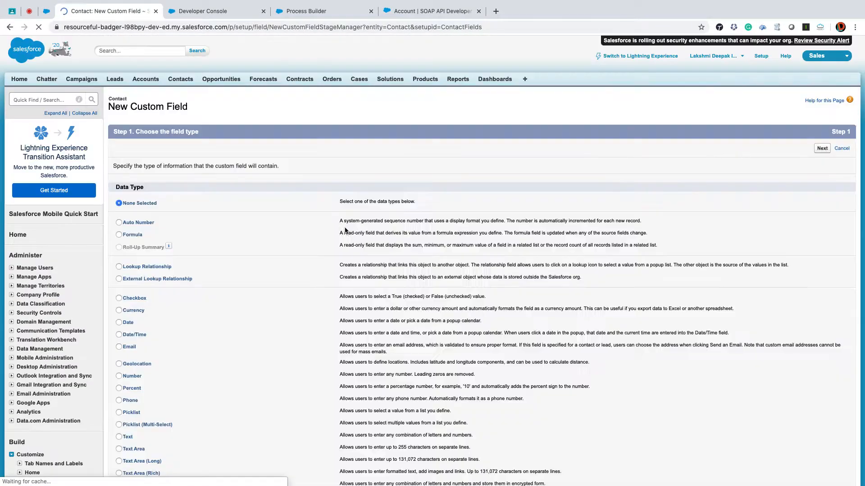
{"action": "left_click", "coordinate": [119, 298]}
{"action": "left_click", "coordinate": [822, 149]}
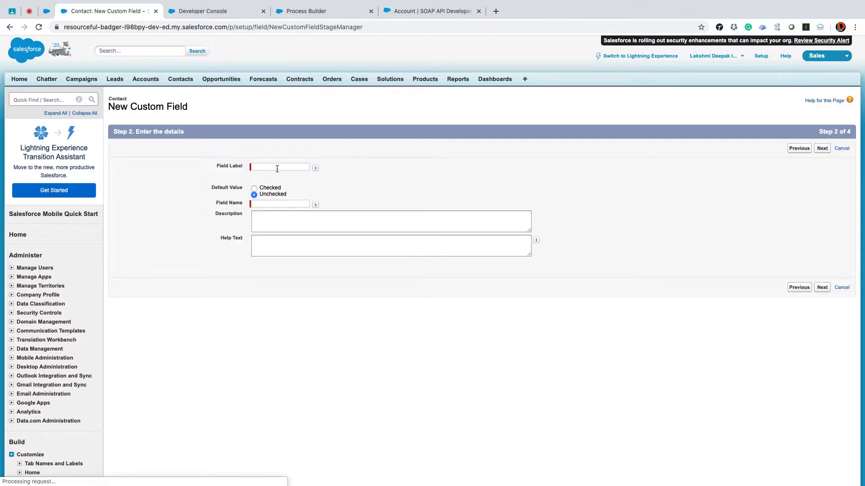
- Label the new Contact checkbox field isLead and continue to its field-level security
{"action": "left_click", "coordinate": [274, 166]}
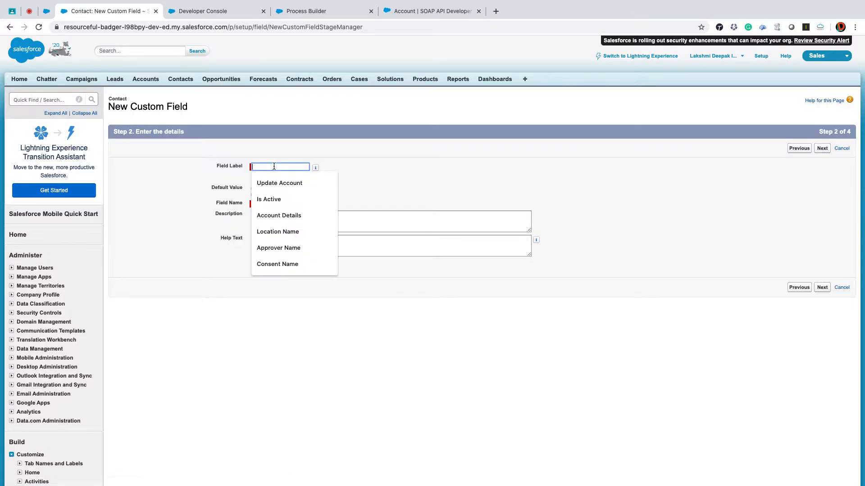
{"action": "type", "text": "isLead"}
{"action": "left_click", "coordinate": [340, 205]}
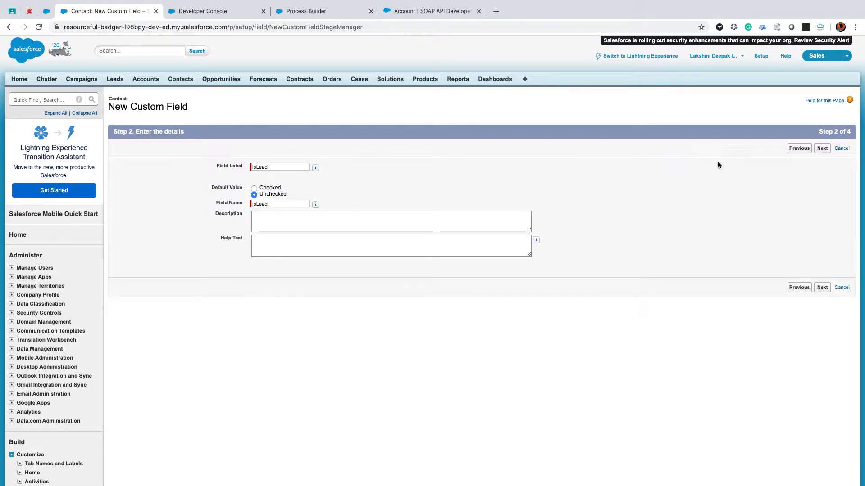
{"action": "left_click", "coordinate": [823, 148]}
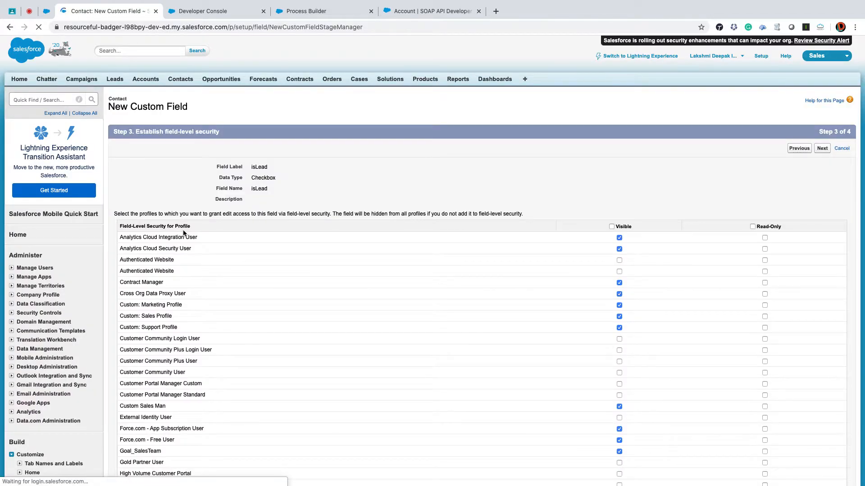
- Make the Contact isLead field visible to all profiles and save it on all Contact page layouts
{"action": "left_click", "coordinate": [611, 227]}
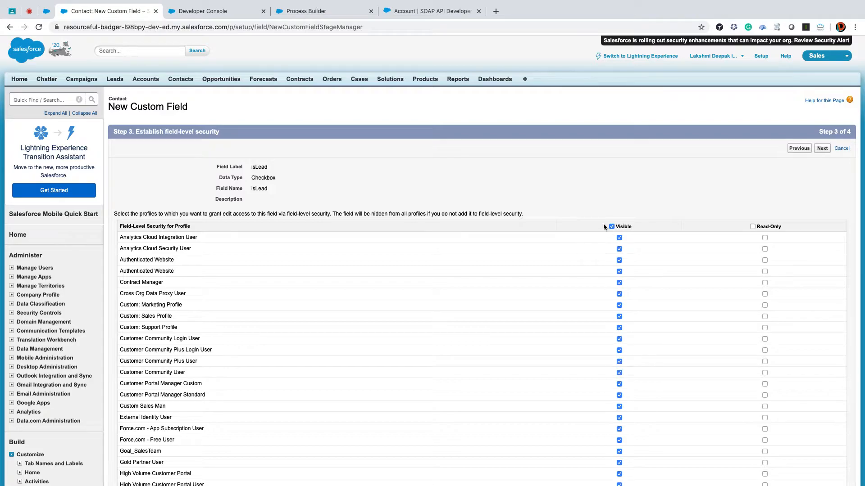
{"action": "left_click", "coordinate": [821, 149]}
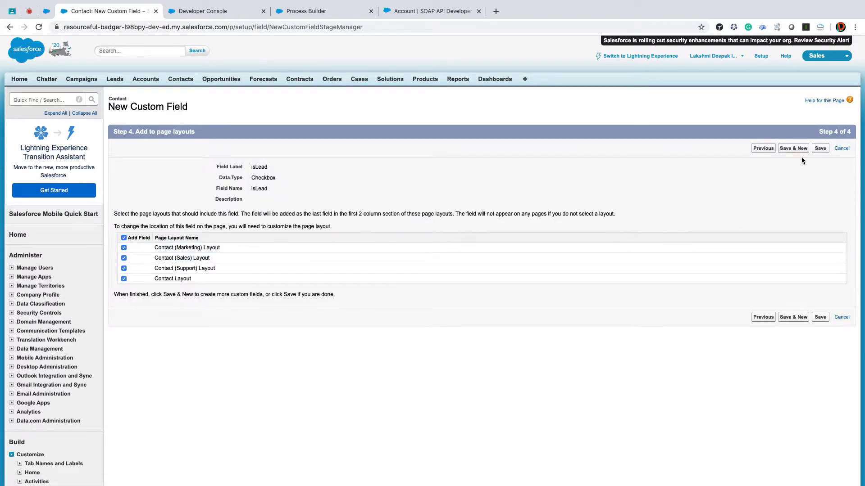
{"action": "left_click", "coordinate": [820, 149]}
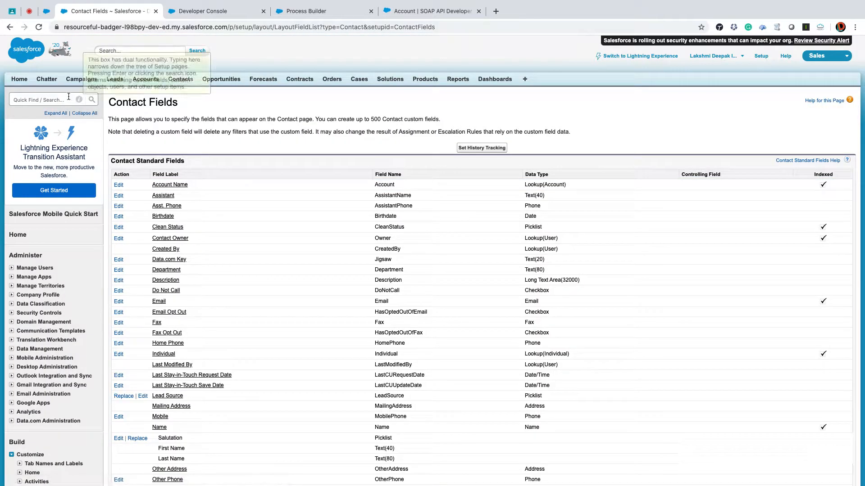
- Find the Leads fields in Setup and open the lead conversion field mapping
{"action": "left_click", "coordinate": [52, 99]}
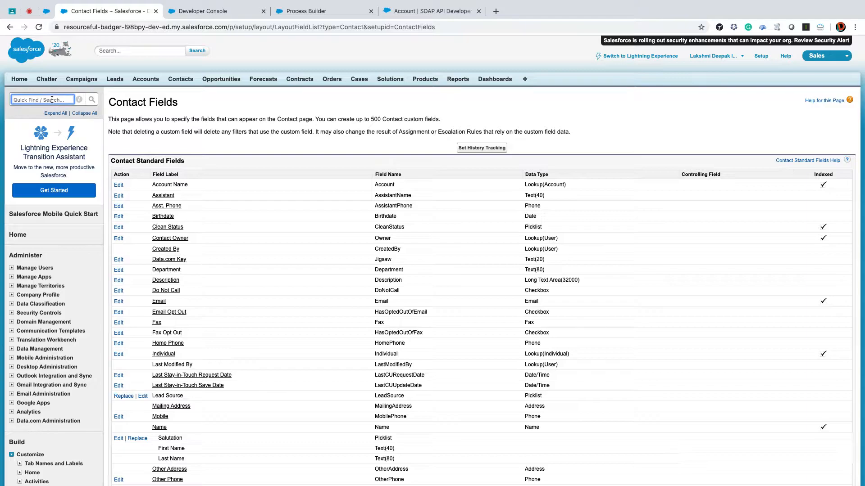
{"action": "type", "text": "leads"}
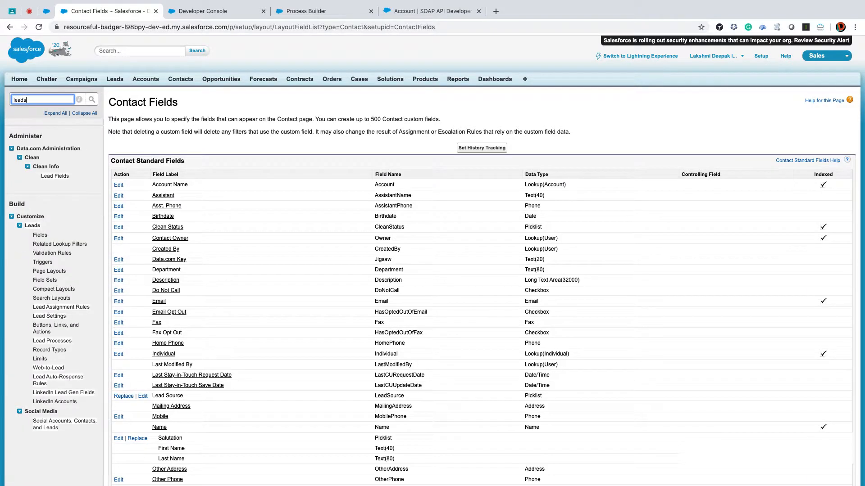
{"action": "left_click", "coordinate": [40, 168]}
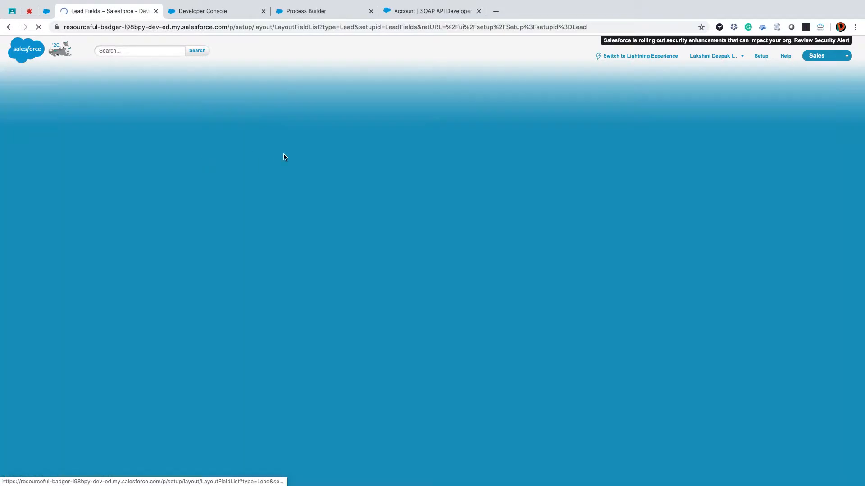
{"action": "scroll", "coordinate": [360, 162], "scroll_direction": "down", "scroll_amount": 1}
{"action": "scroll", "coordinate": [368, 180], "scroll_direction": "down", "scroll_amount": 10}
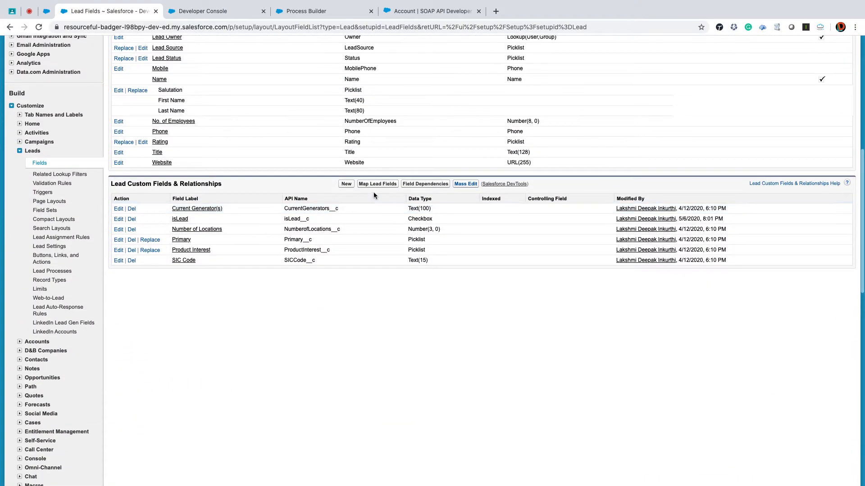
{"action": "left_click", "coordinate": [374, 186]}
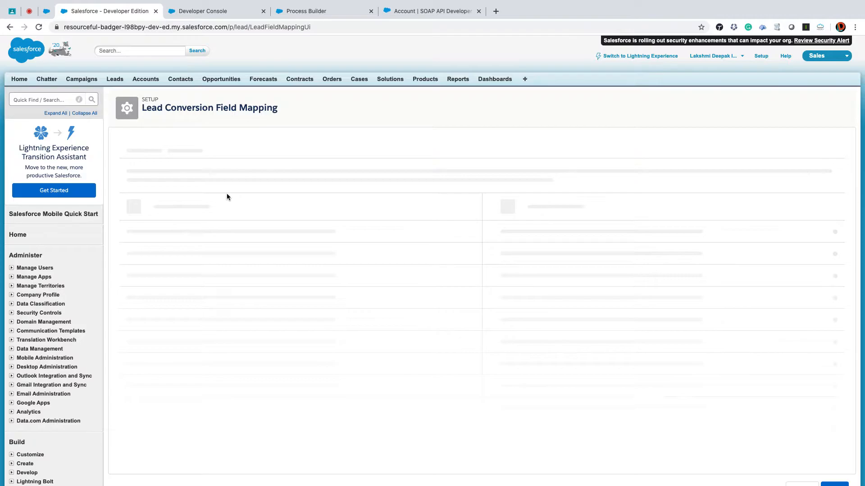
- Map the lead's isLead field to the contact's isLead field and save the mapping
{"action": "left_click", "coordinate": [201, 191]}
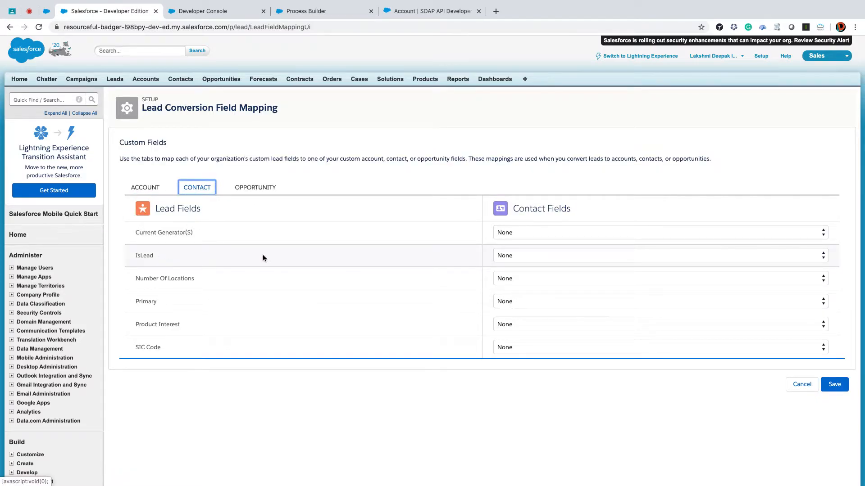
{"action": "left_click", "coordinate": [507, 256]}
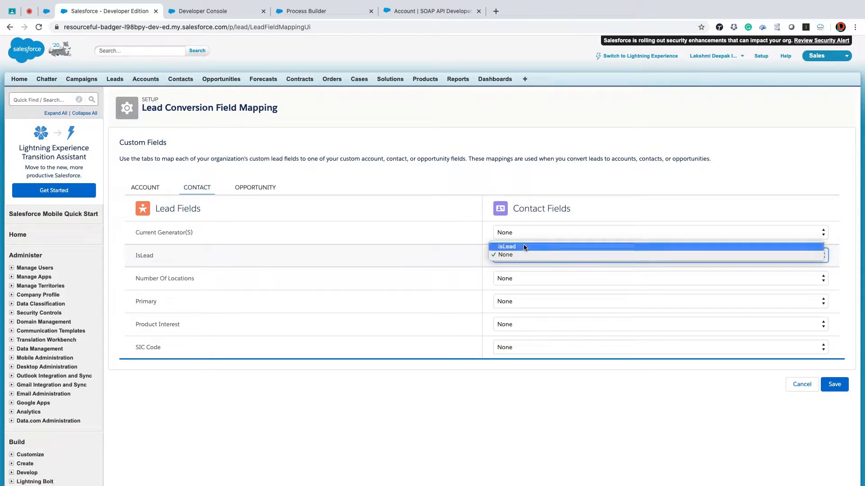
{"action": "left_click", "coordinate": [521, 245]}
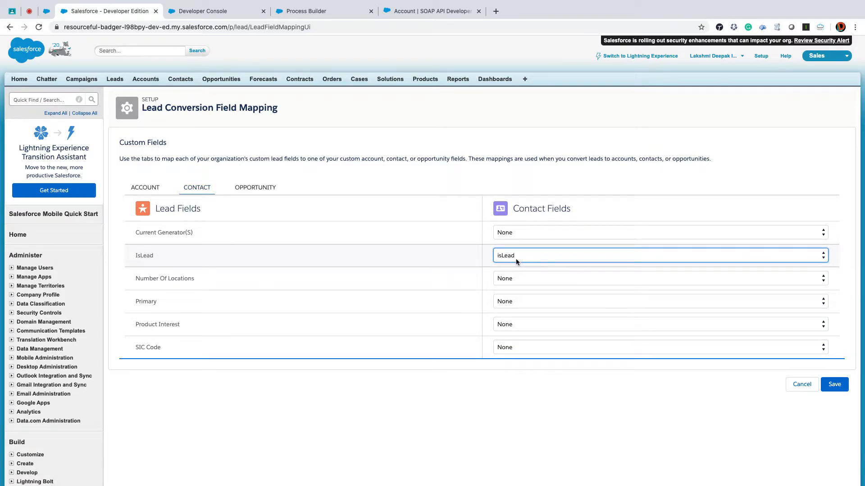
{"action": "left_click", "coordinate": [833, 385]}
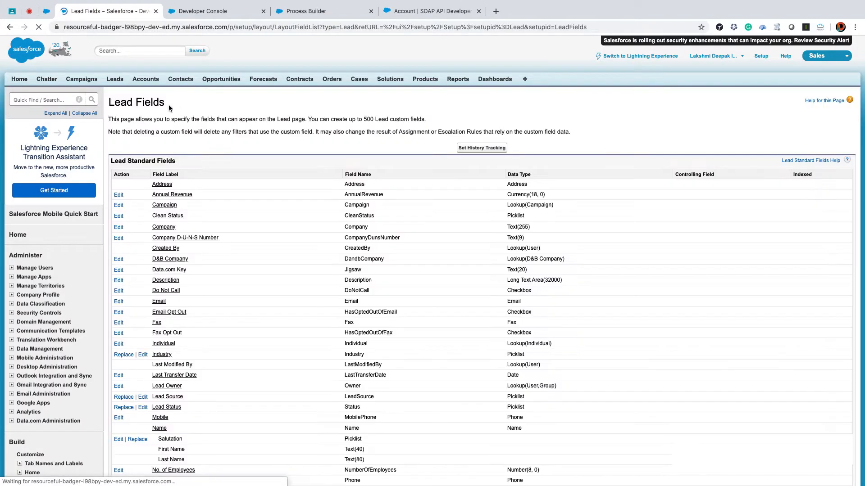
- Find the Contact validation rules in Setup and open the Account_is_Inactive rule for editing
{"action": "type", "text": "contact"}
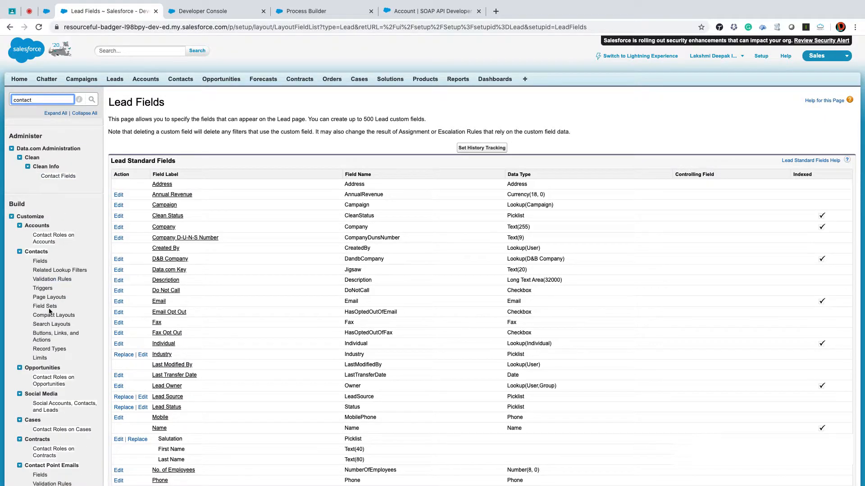
{"action": "left_click", "coordinate": [45, 280]}
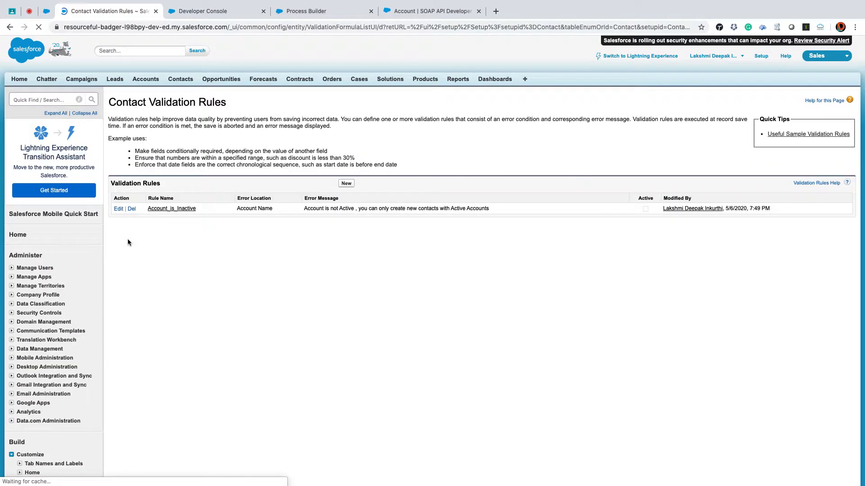
{"action": "left_click", "coordinate": [119, 210]}
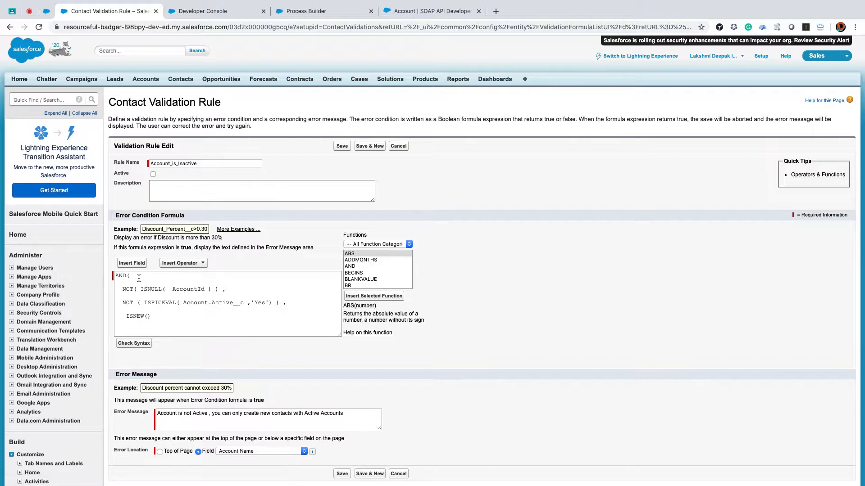
- Insert NOT( isLead__c ) as the first condition inside the AND of the error condition formula
{"action": "left_click", "coordinate": [139, 278]}
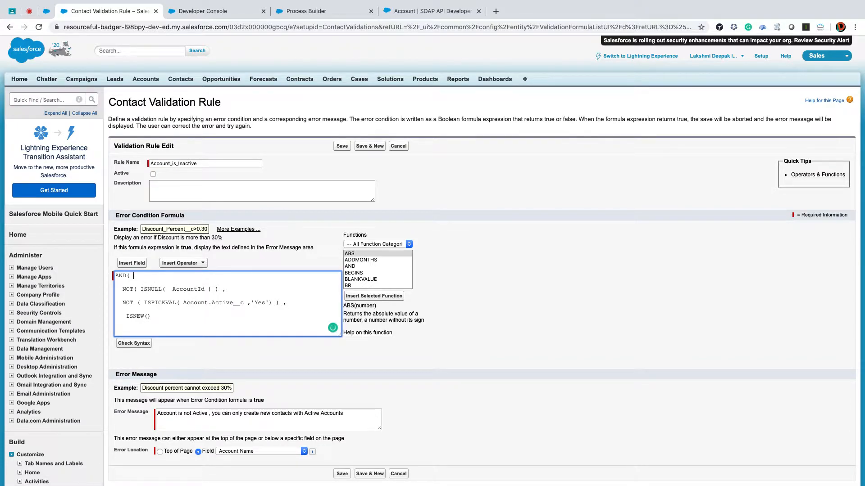
{"action": "type", "text": "NOT()"}
{"action": "left_click", "coordinate": [134, 263]}
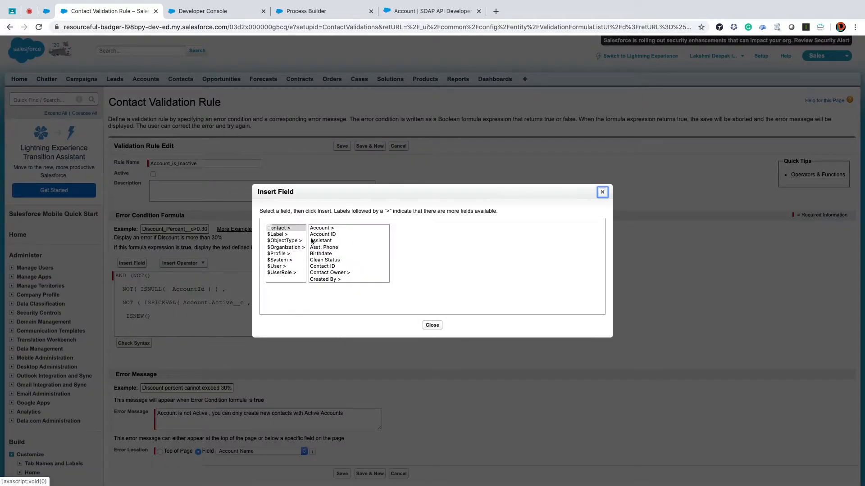
{"action": "left_click", "coordinate": [323, 249]}
{"action": "key", "text": "i"}
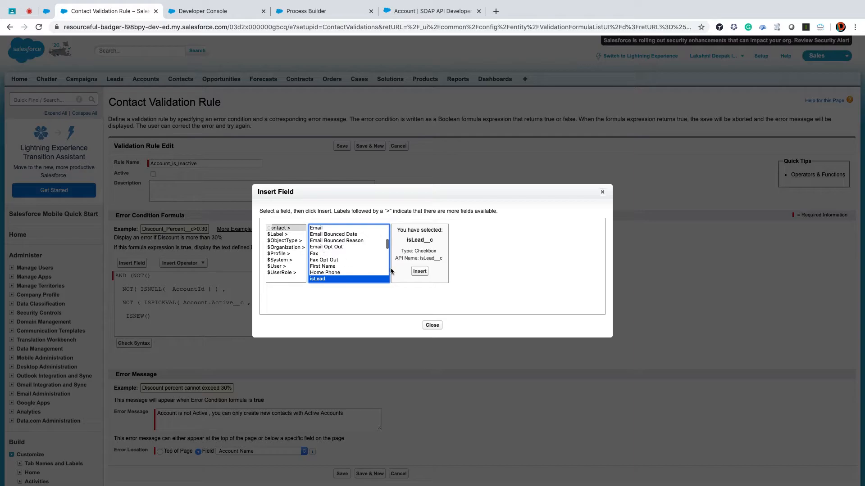
{"action": "left_click", "coordinate": [419, 271]}
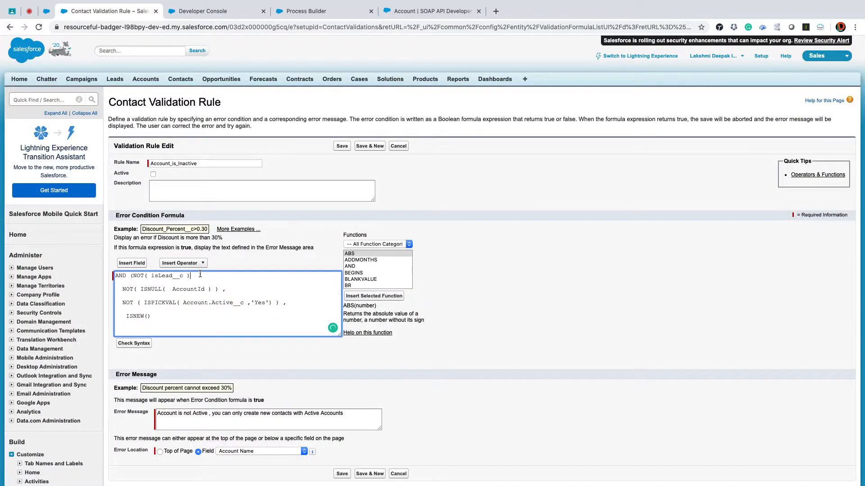
- Try to save the Account_is_Inactive validation rule with the NOT( isLead__c ) condition
{"action": "left_click_drag", "start_coordinate": [200, 274], "coordinate": [138, 273]}
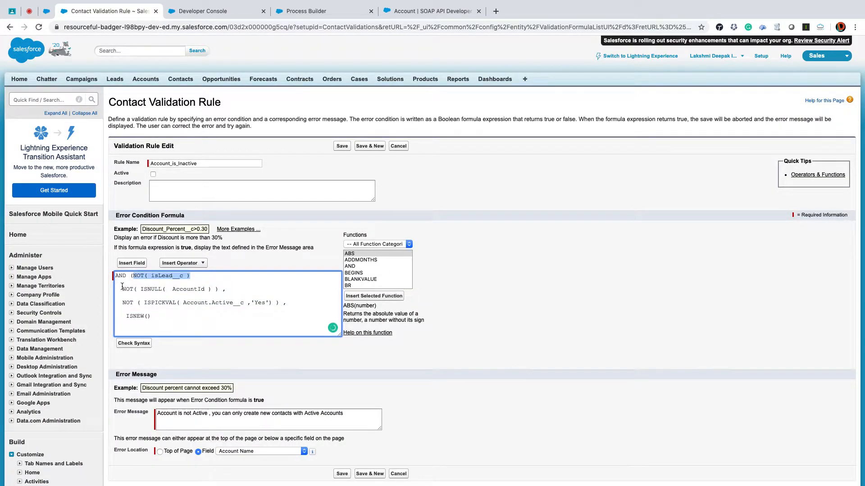
{"action": "left_click", "coordinate": [158, 276]}
{"action": "left_click_drag", "start_coordinate": [134, 276], "coordinate": [198, 276]}
{"action": "left_click", "coordinate": [342, 147]}
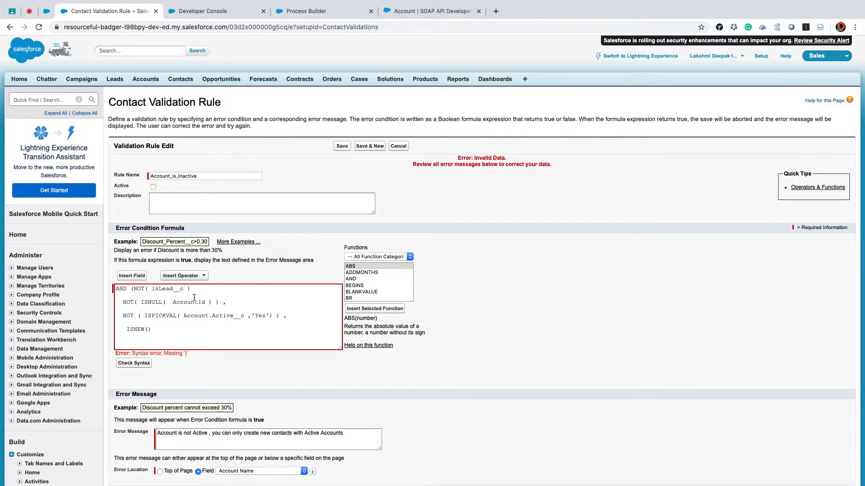
- Add a comma after the NOT( isLead__c ) condition in the error condition formula and save the Account_is_Inactive rule
{"action": "left_click", "coordinate": [224, 295]}
{"action": "type", "text": ","}
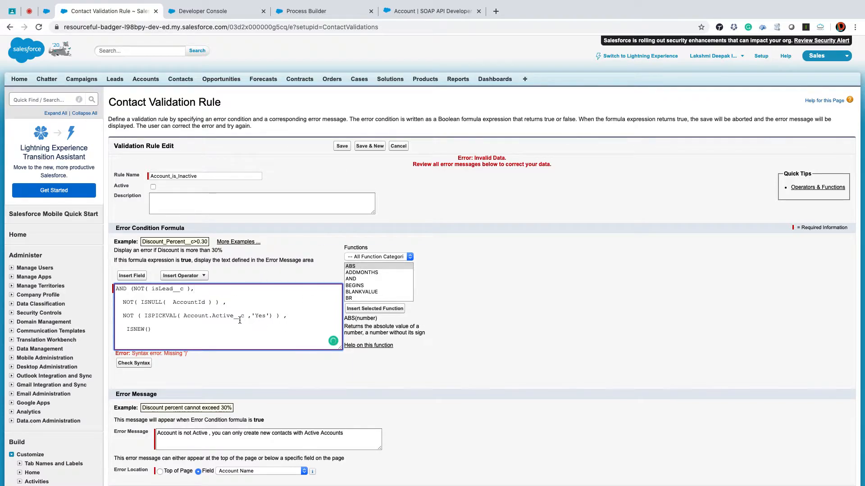
{"action": "scroll", "coordinate": [249, 314], "scroll_direction": "down", "scroll_amount": 1}
{"action": "left_click", "coordinate": [341, 147]}
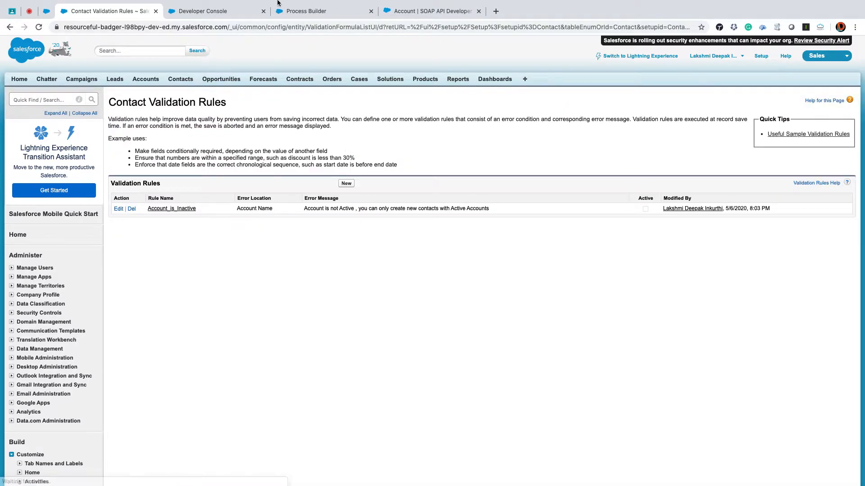
- Go to Leads and start creating a new lead record
{"action": "left_click", "coordinate": [217, 12]}
{"action": "left_click", "coordinate": [297, 11]}
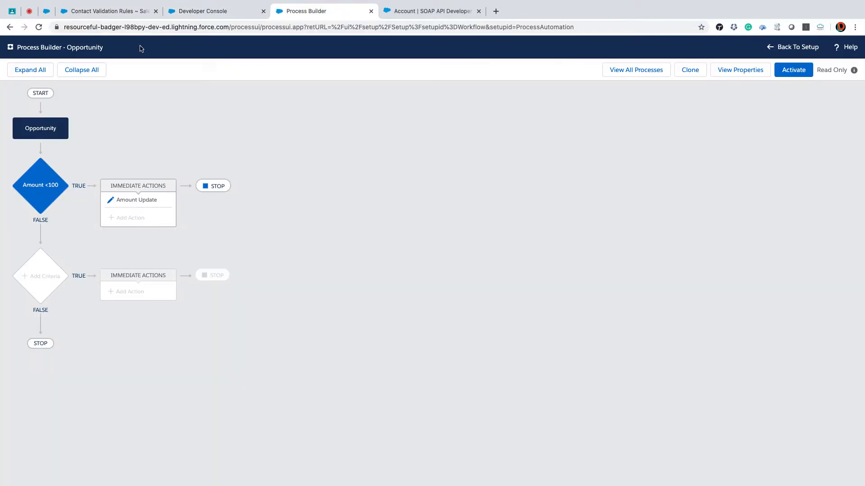
{"action": "left_click", "coordinate": [96, 11]}
{"action": "left_click", "coordinate": [119, 78]}
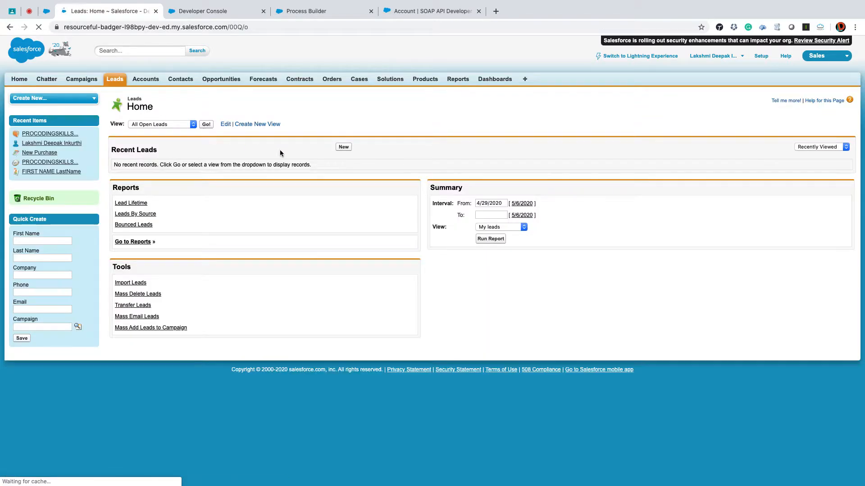
{"action": "left_click", "coordinate": [343, 148]}
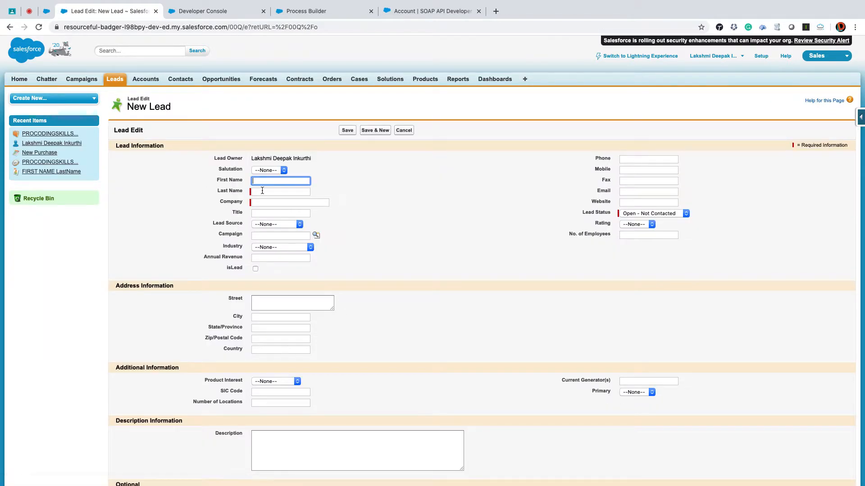
- Enter the lead's last name, set the company to Sis and the title to TITLE, and choose the salutation Mrs
{"action": "left_click", "coordinate": [264, 191]}
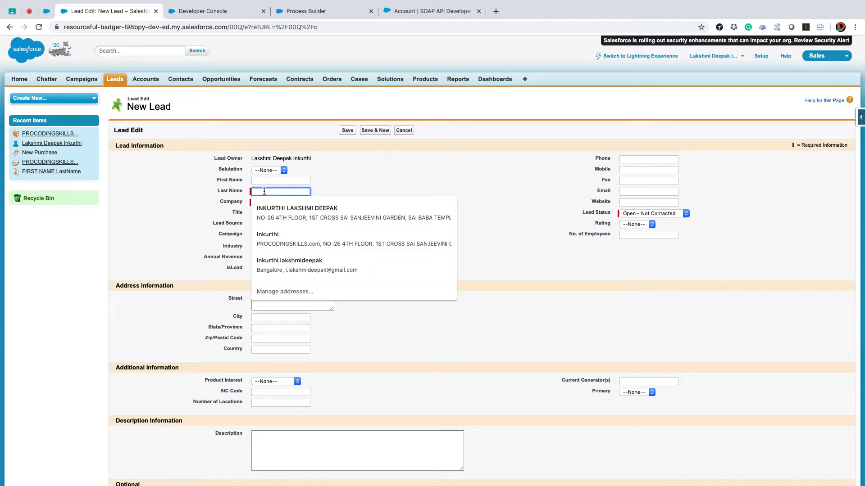
{"action": "type", "text": "Siree"}
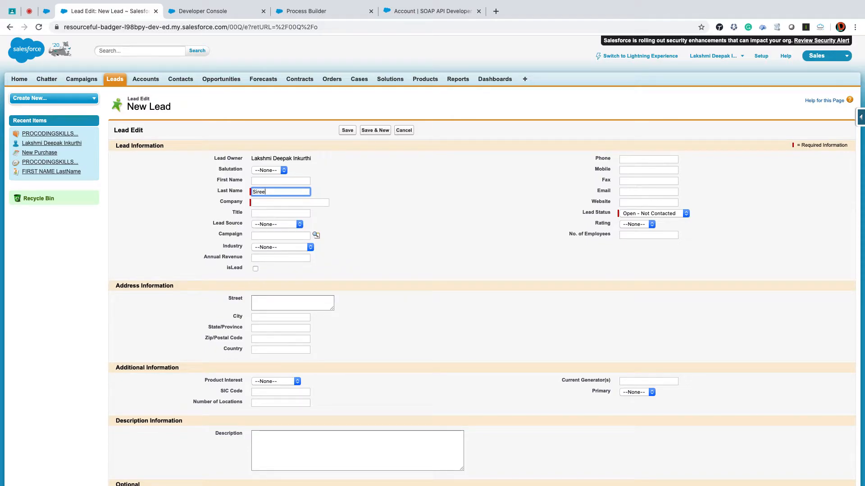
{"action": "key", "text": "Tab"}
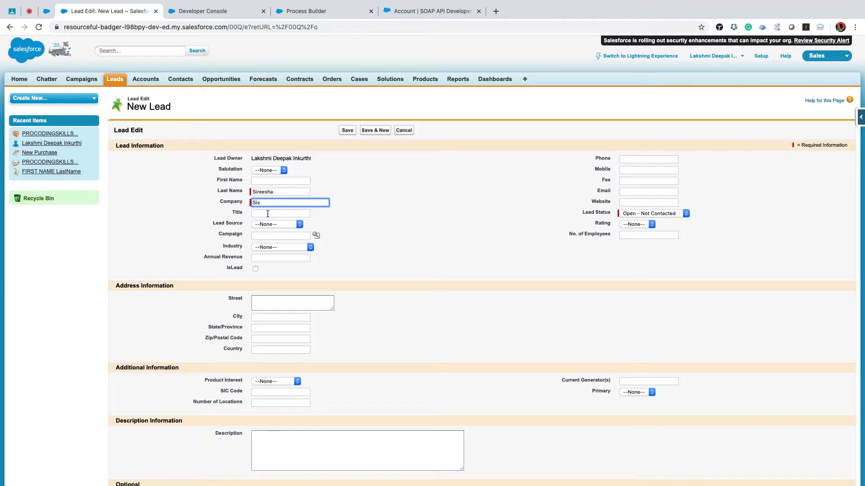
{"action": "left_click", "coordinate": [268, 214]}
{"action": "left_click", "coordinate": [269, 228]}
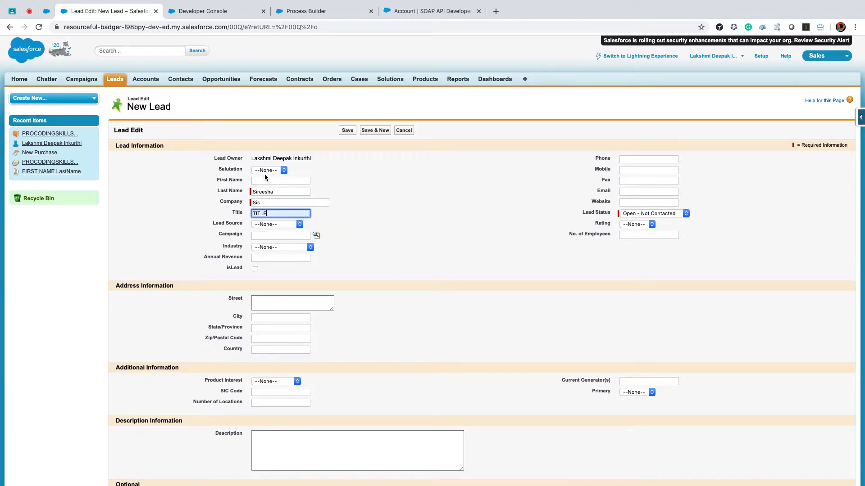
{"action": "left_click", "coordinate": [266, 171]}
{"action": "left_click", "coordinate": [265, 193]}
- Autofill the lead's first name, replace the autofilled phone with a test phone number, and save the new lead
{"action": "left_click", "coordinate": [638, 160]}
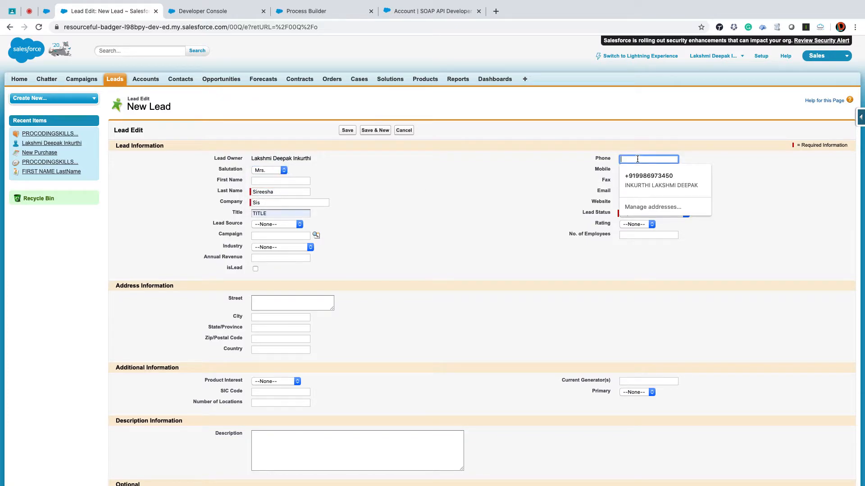
{"action": "left_click", "coordinate": [639, 175]}
{"action": "left_click_drag", "start_coordinate": [661, 160], "coordinate": [561, 163]}
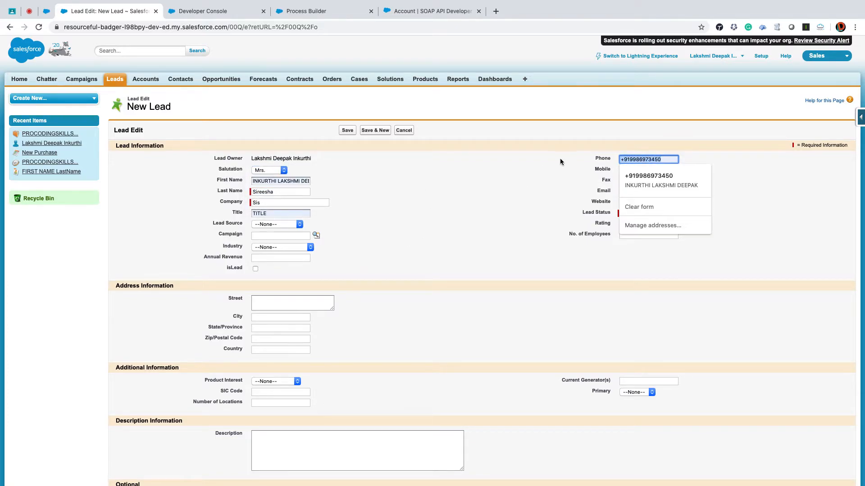
{"action": "type", "text": "1234567890"}
{"action": "left_click", "coordinate": [444, 179]}
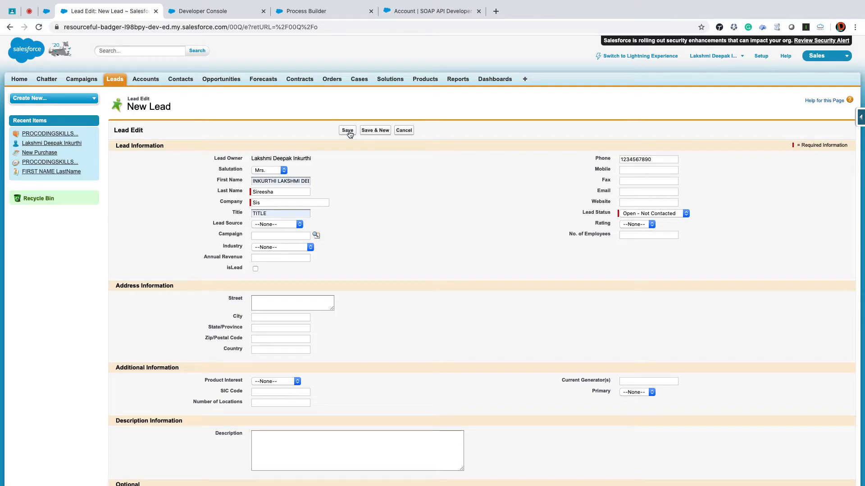
{"action": "left_click", "coordinate": [348, 131]}
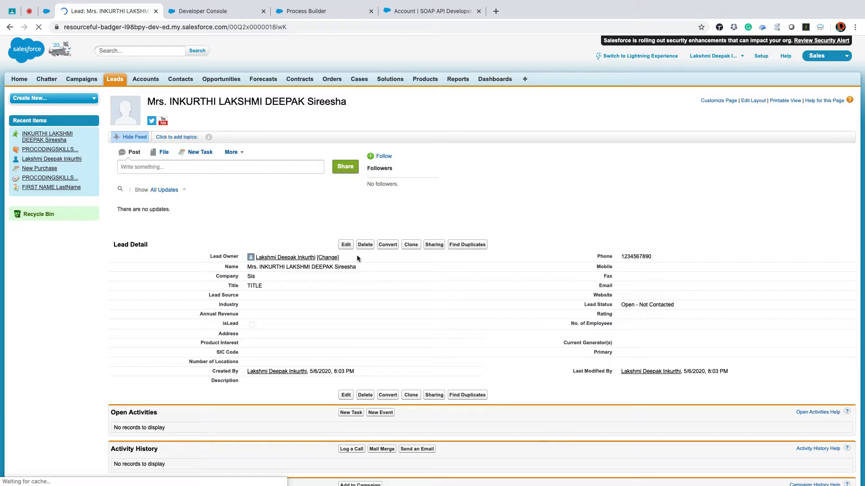
- Try to convert the new lead with isLead unchecked and no task subject
{"action": "left_click", "coordinate": [388, 244]}
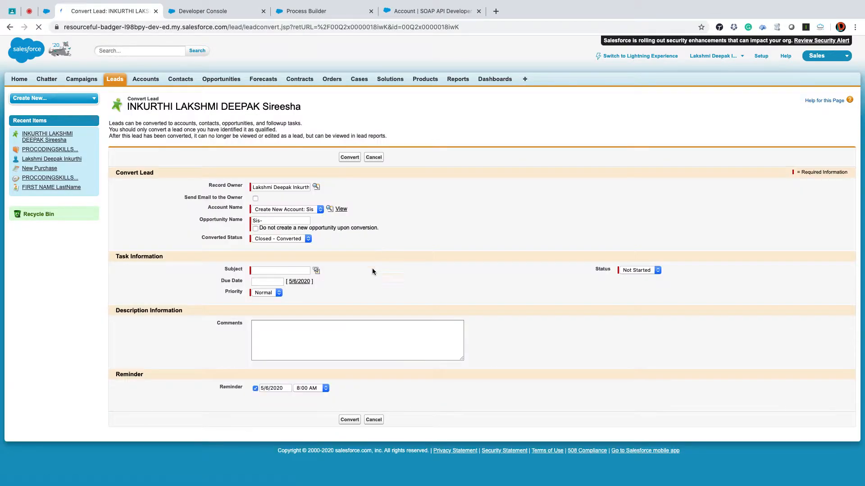
{"action": "left_click", "coordinate": [349, 157]}
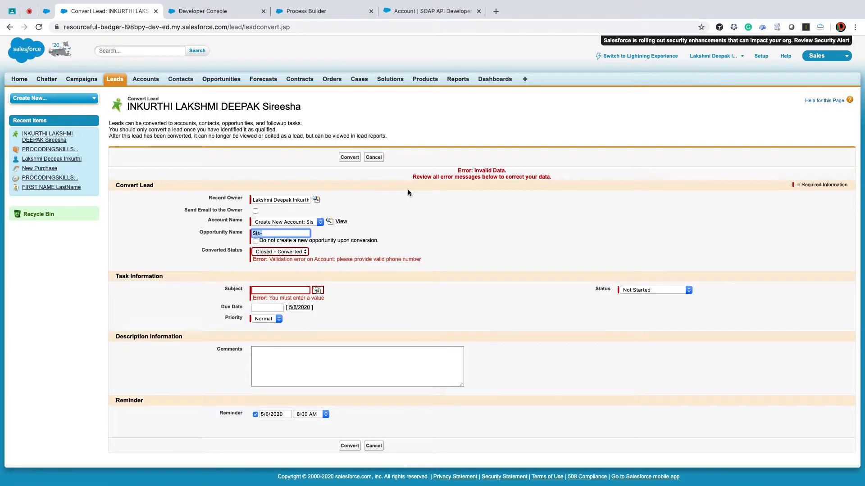
{"action": "left_click", "coordinate": [372, 157]}
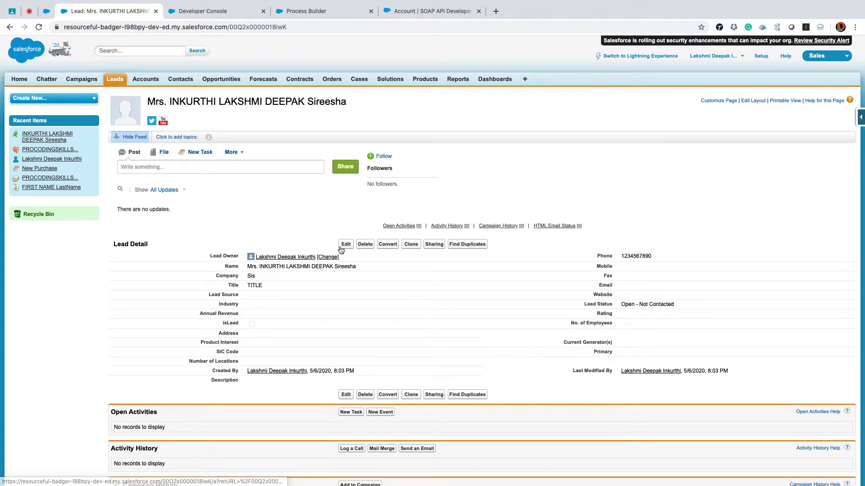
- Edit the lead to enable its isLead checkbox and save the record
{"action": "left_click", "coordinate": [345, 246]}
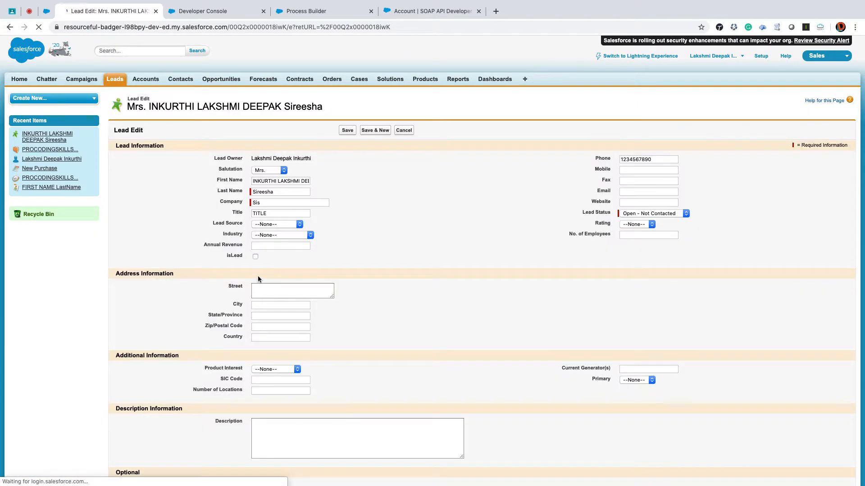
{"action": "left_click", "coordinate": [255, 257]}
{"action": "left_click", "coordinate": [348, 130]}
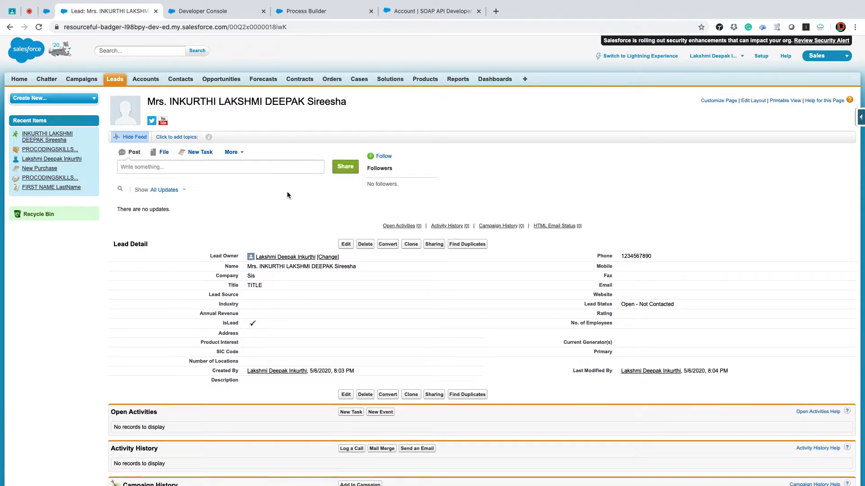
{"action": "left_click_drag", "start_coordinate": [216, 320], "coordinate": [264, 324]}
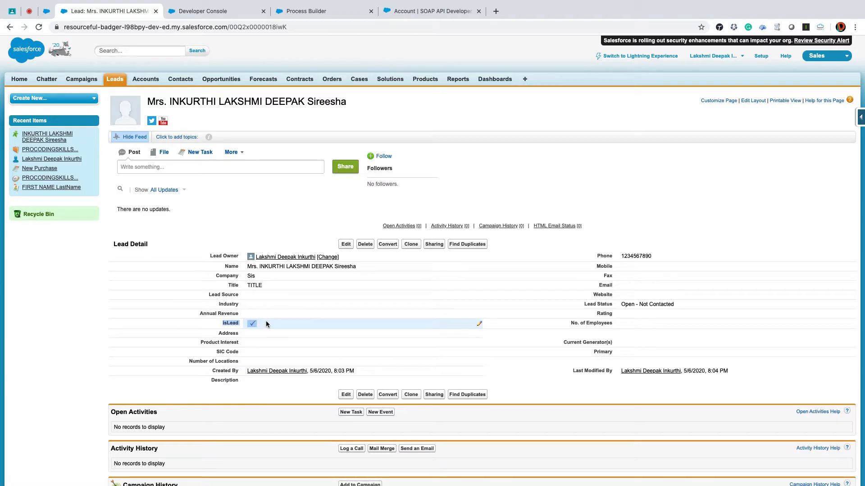
- Try to convert the isLead-flagged lead to a new account named Sis with the task subject TEst
{"action": "left_click", "coordinate": [390, 248]}
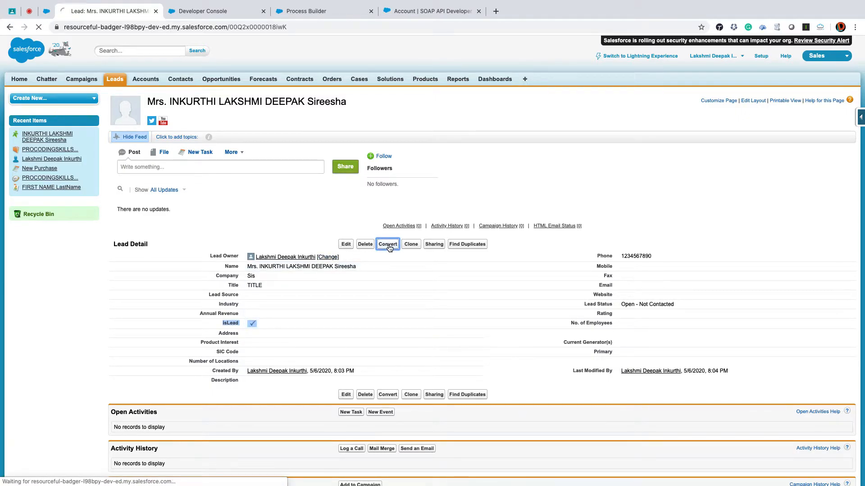
{"action": "left_click", "coordinate": [273, 271]}
{"action": "type", "text": "TE"}
{"action": "left_click", "coordinate": [350, 158]}
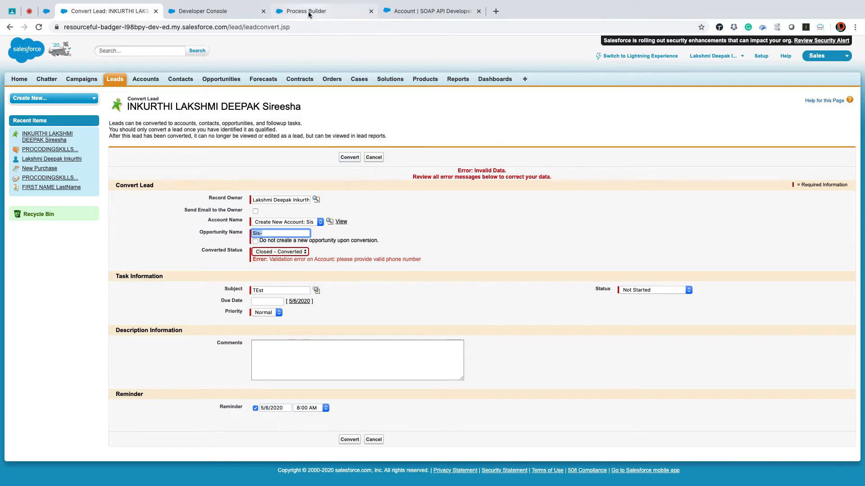
{"action": "left_click", "coordinate": [275, 12]}
{"action": "left_click", "coordinate": [229, 12]}
{"action": "left_click", "coordinate": [151, 18]}
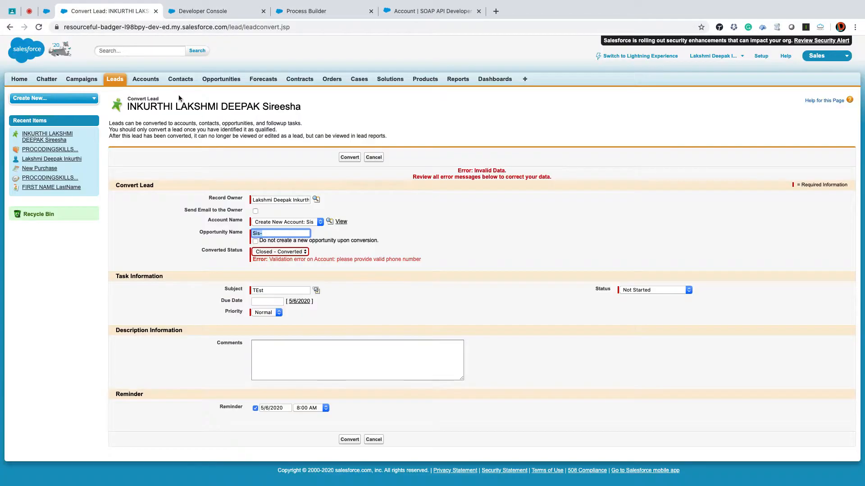
{"action": "left_click", "coordinate": [351, 158]}
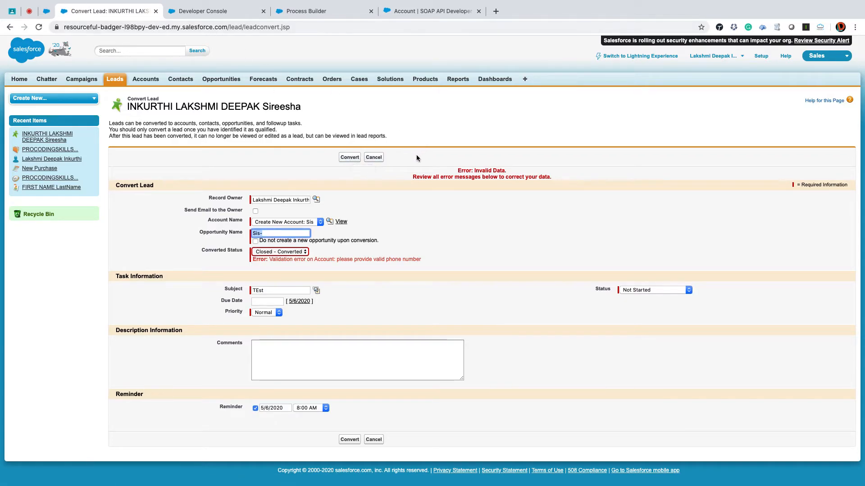
{"action": "left_click", "coordinate": [348, 157]}
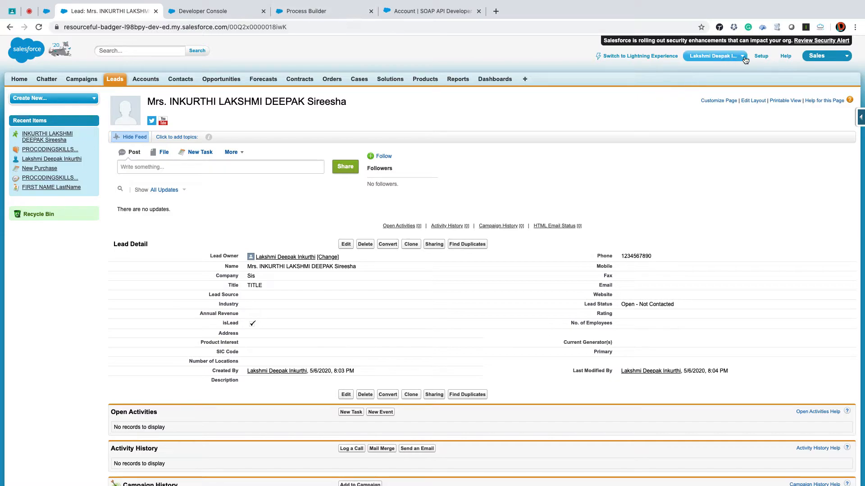
- Search Setup for contacts and open the Account_is_Inactive validation rule for editing
{"action": "left_click", "coordinate": [761, 56]}
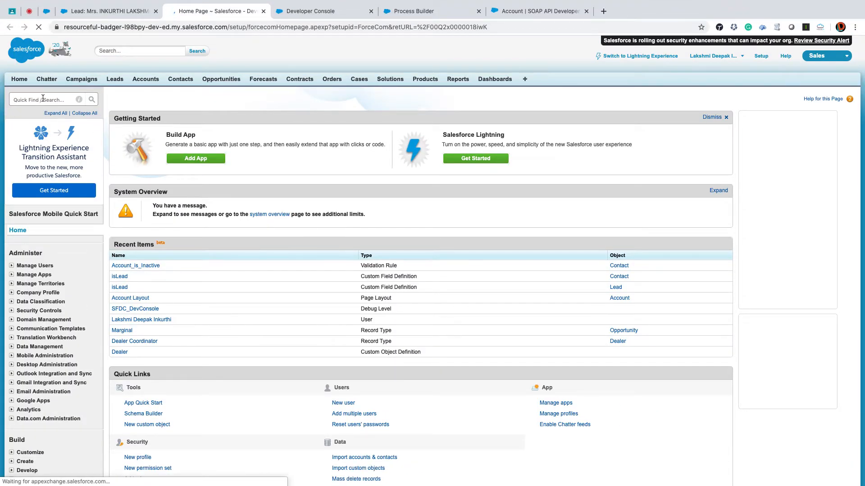
{"action": "left_click", "coordinate": [43, 100]}
{"action": "type", "text": "contacts"}
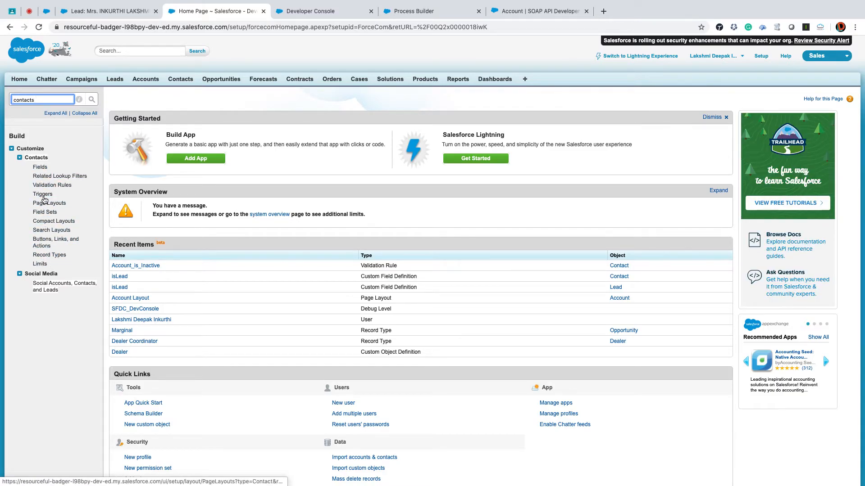
{"action": "left_click", "coordinate": [52, 185]}
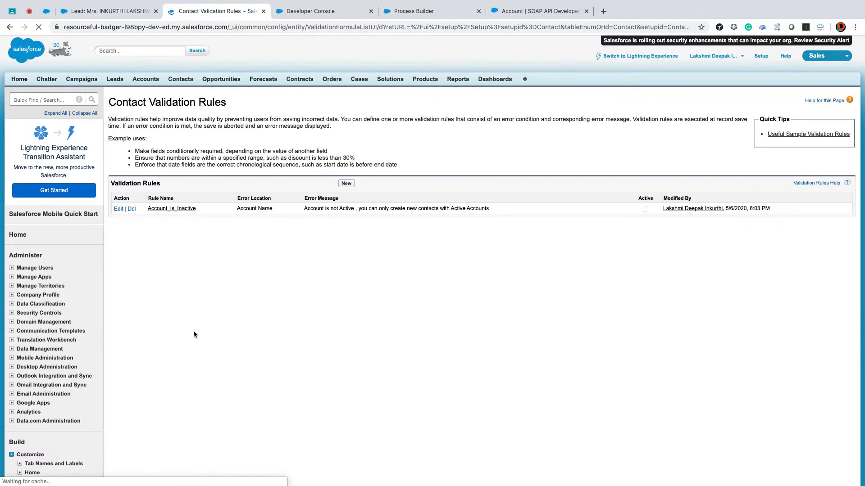
{"action": "left_click", "coordinate": [118, 209]}
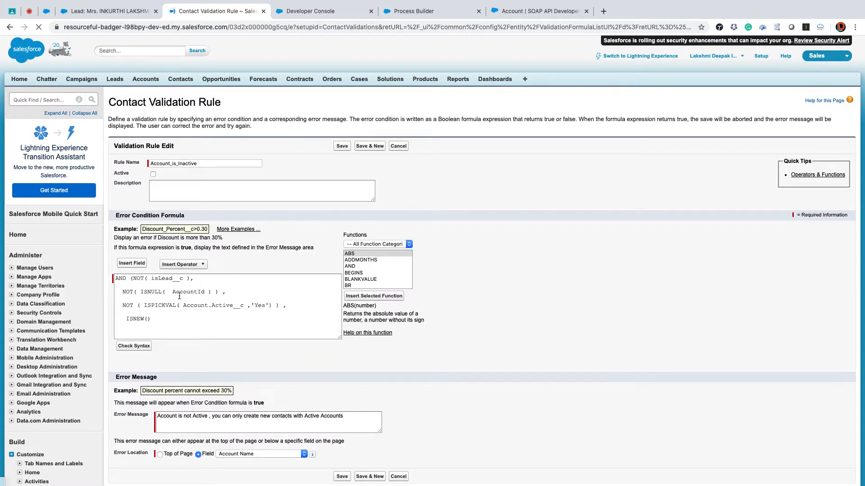
- Review the NOT( isLead__c ) condition and the rest of the error condition formula, and save the rule again
{"action": "left_click_drag", "start_coordinate": [133, 276], "coordinate": [190, 277]}
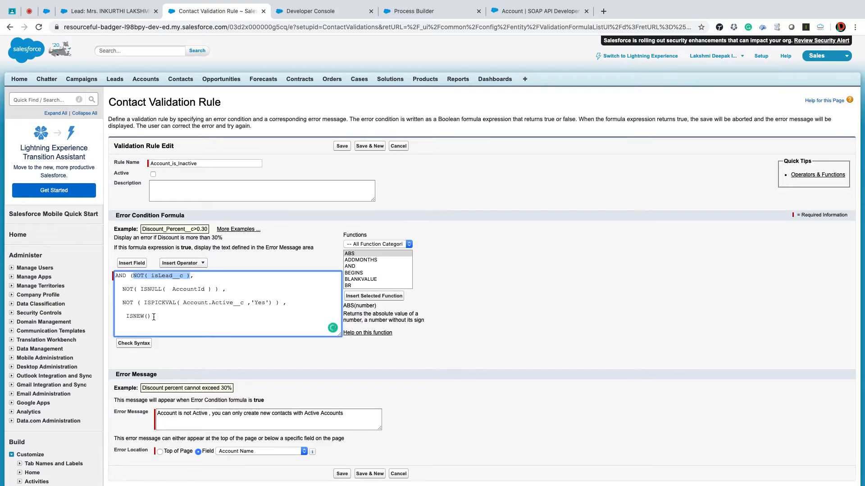
{"action": "scroll", "coordinate": [153, 317], "scroll_direction": "down", "scroll_amount": 1}
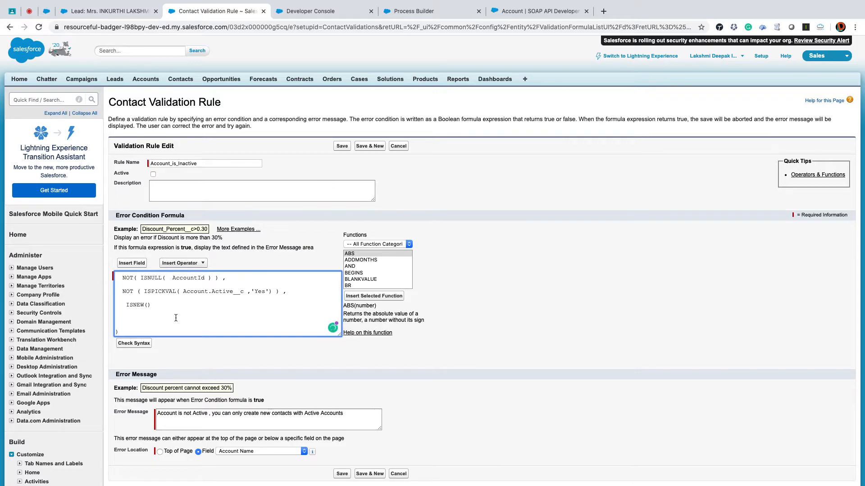
{"action": "left_click", "coordinate": [343, 147]}
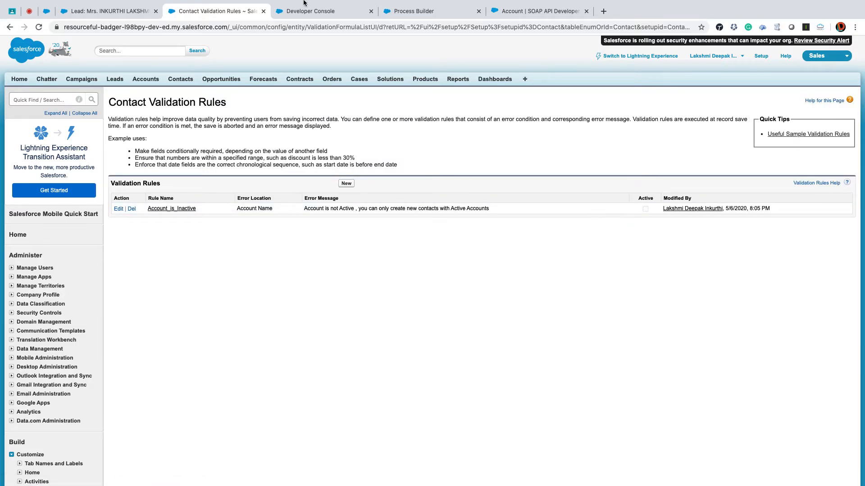
- Return to the lead record and try converting it again with the task subject left empty
{"action": "left_click", "coordinate": [405, 11]}
{"action": "left_click", "coordinate": [297, 11]}
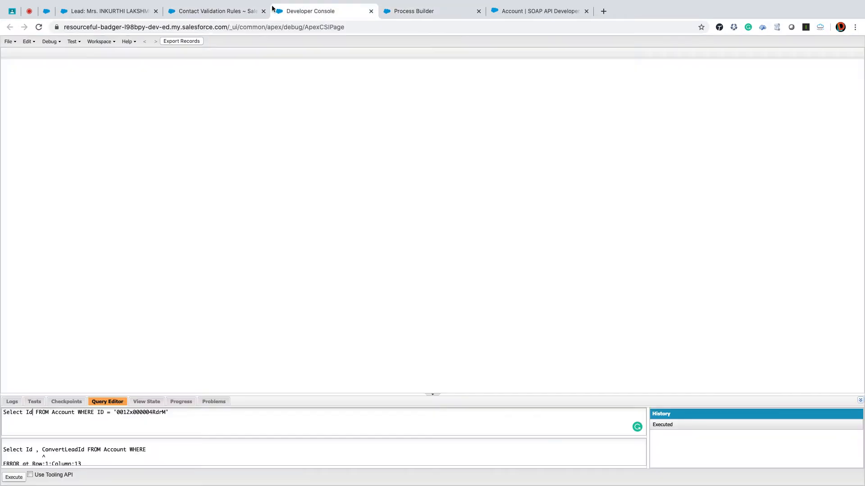
{"action": "left_click", "coordinate": [96, 13]}
{"action": "left_click", "coordinate": [390, 245]}
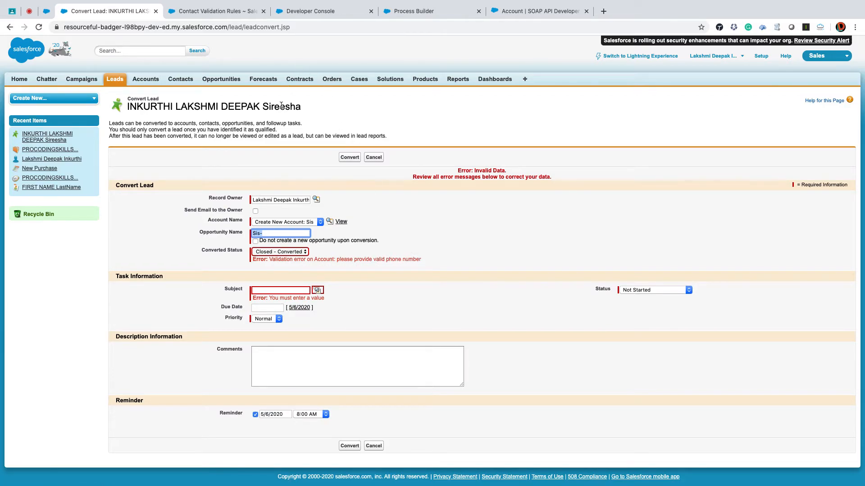
- Edit the Account_is_Inactive contact validation rule, mark it as active, and save it
{"action": "left_click", "coordinate": [299, 11]}
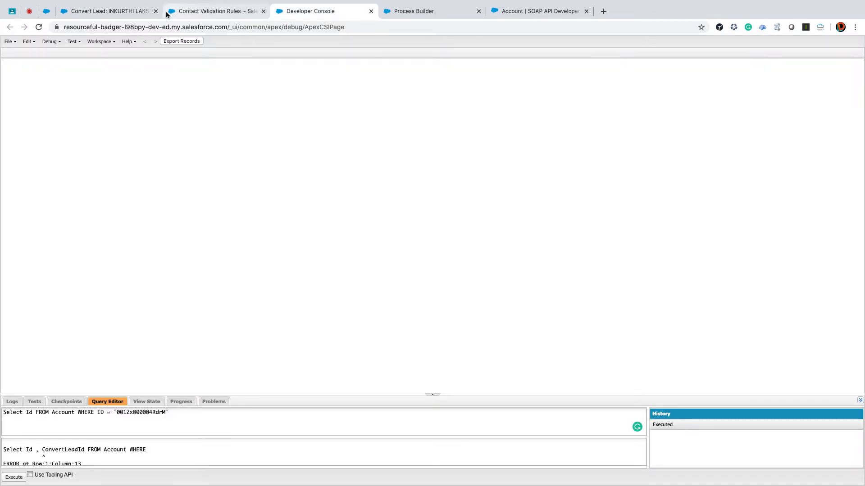
{"action": "left_click", "coordinate": [120, 11]}
{"action": "left_click", "coordinate": [167, 12]}
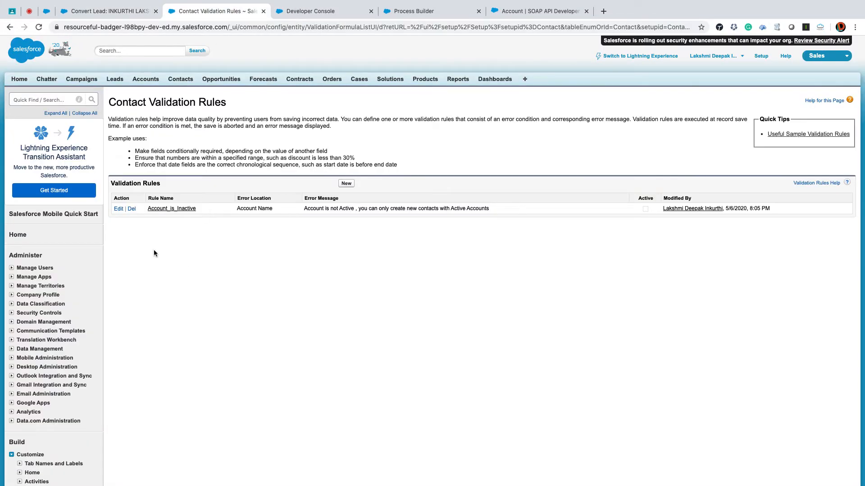
{"action": "left_click", "coordinate": [118, 210]}
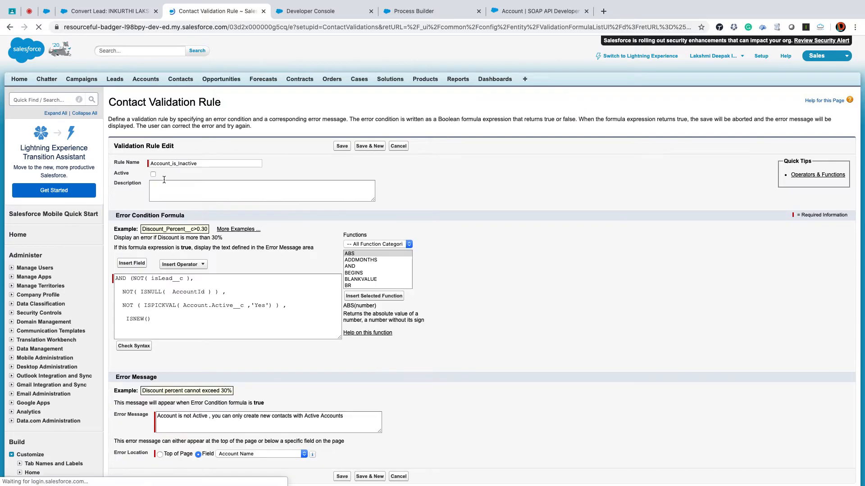
{"action": "left_click", "coordinate": [153, 174]}
{"action": "left_click", "coordinate": [342, 146]}
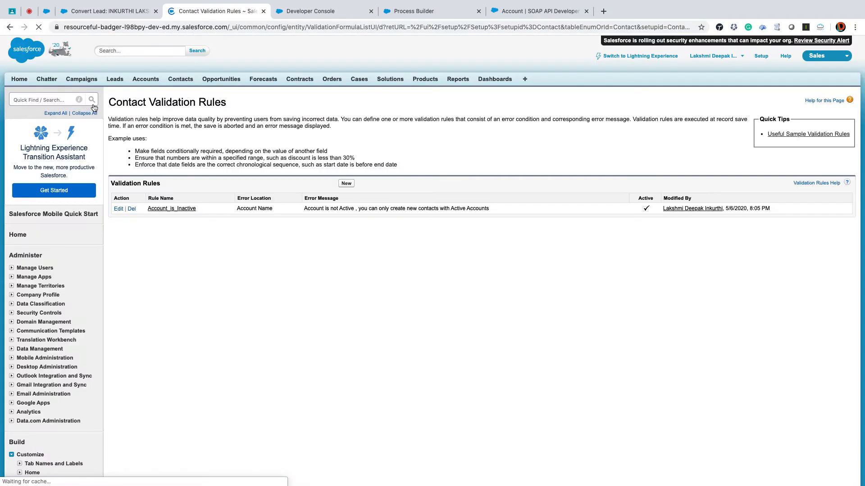
- Cancel the open lead conversion, replace the lead's phone number with one that includes the +91 country code, and save the lead
{"action": "left_click", "coordinate": [132, 12]}
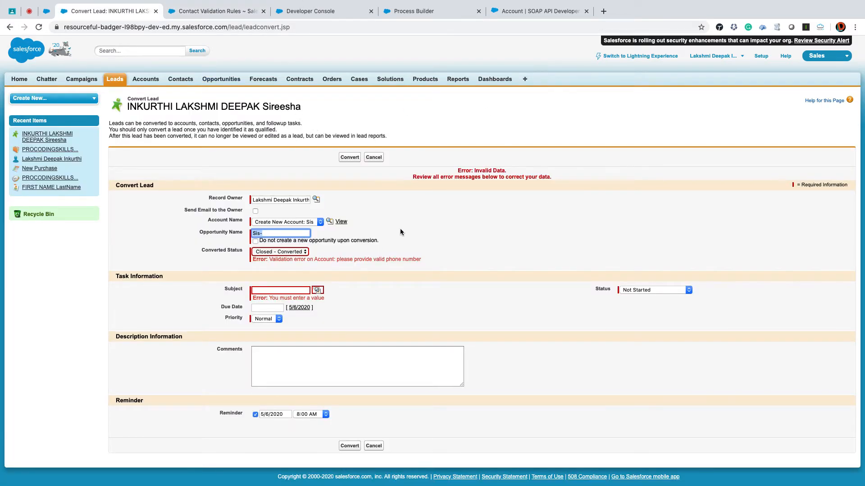
{"action": "left_click", "coordinate": [376, 157]}
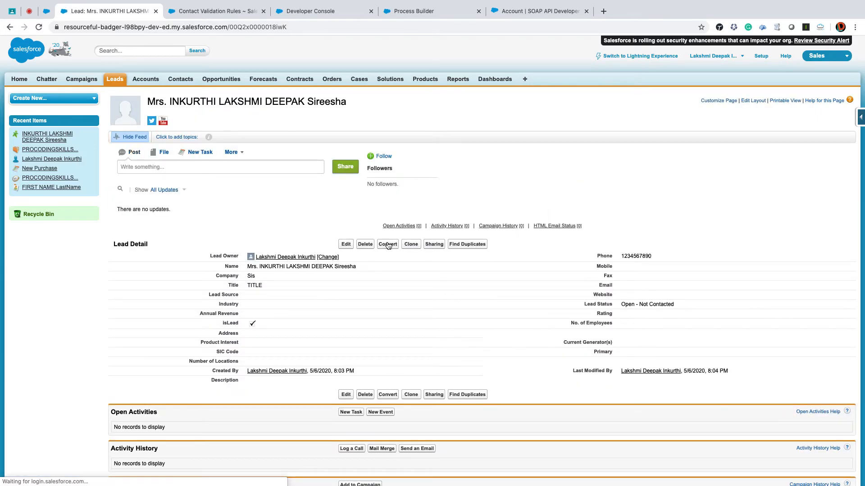
{"action": "left_click", "coordinate": [346, 245]}
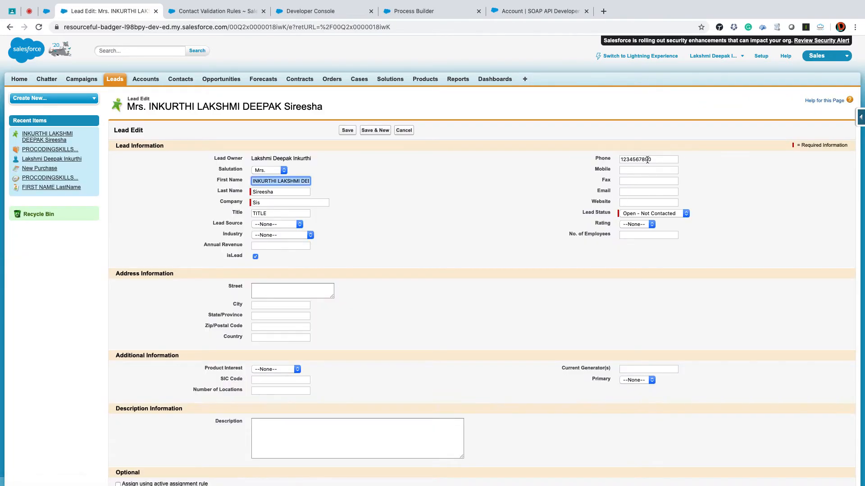
{"action": "left_click", "coordinate": [607, 159]}
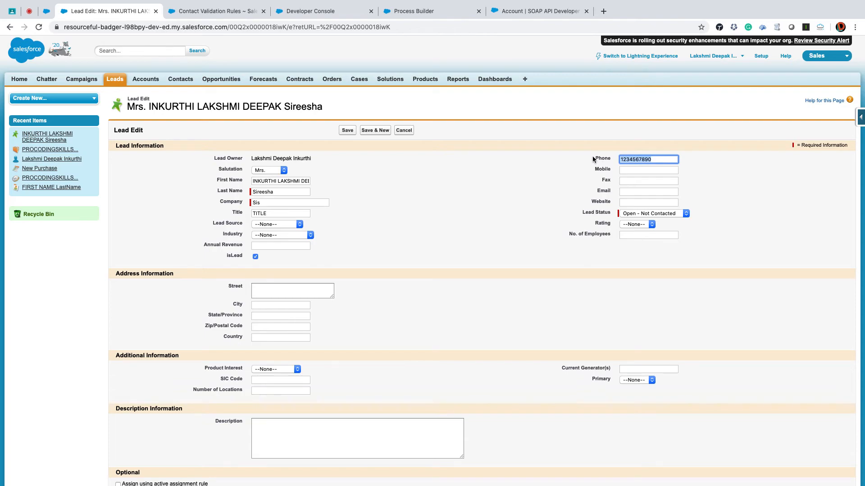
{"action": "type", "text": "+91"}
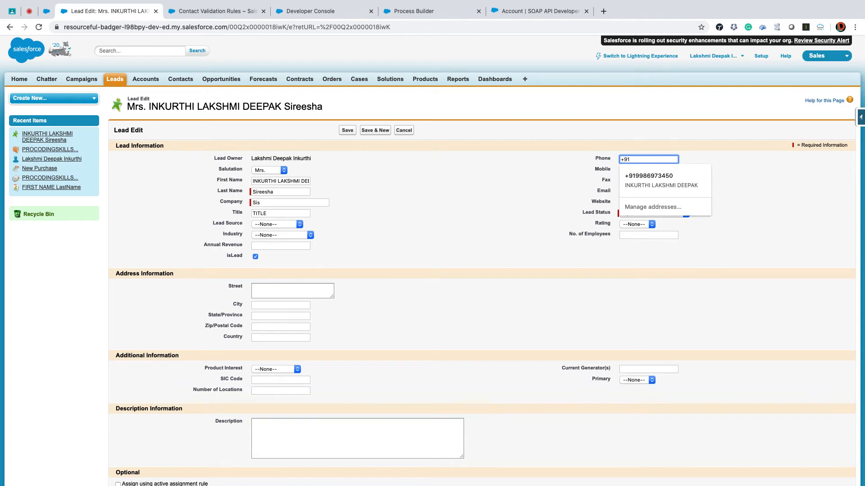
{"action": "type", "text": "1234567890"}
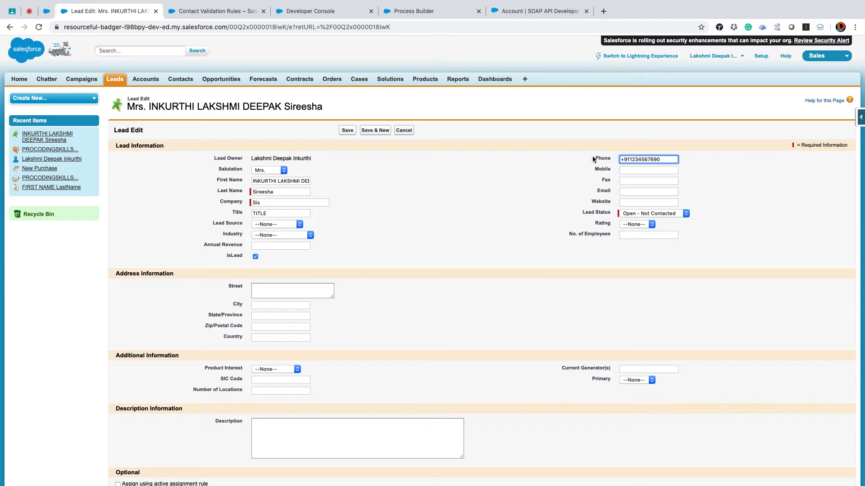
{"action": "left_click", "coordinate": [350, 131]}
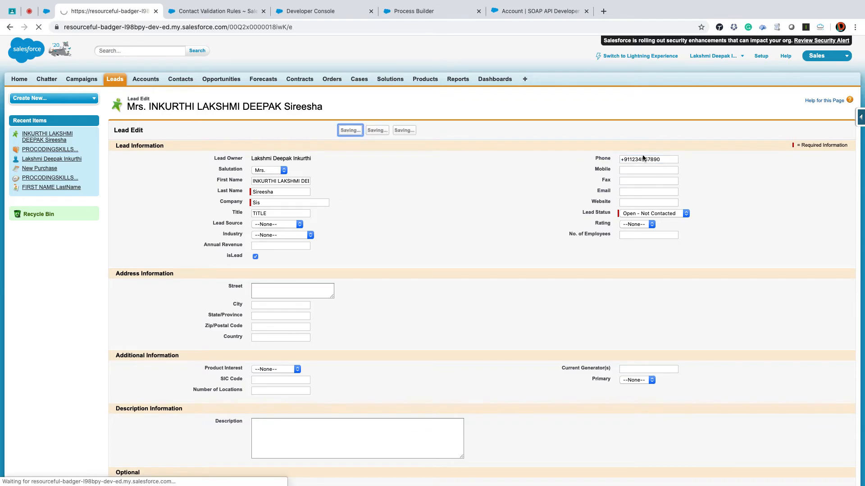
- Convert the lead to a new account named Sis with the task subject test, checking the contact validation rule's active status before confirming
{"action": "left_click", "coordinate": [388, 246]}
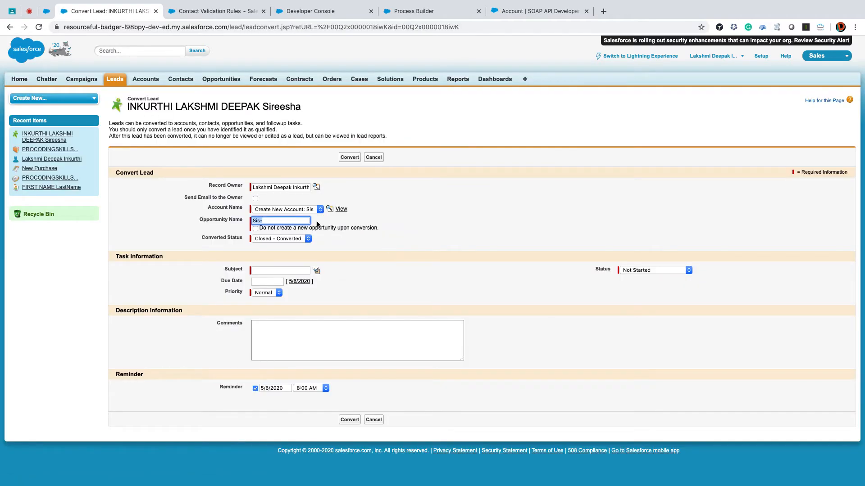
{"action": "left_click", "coordinate": [285, 270]}
{"action": "type", "text": "test"}
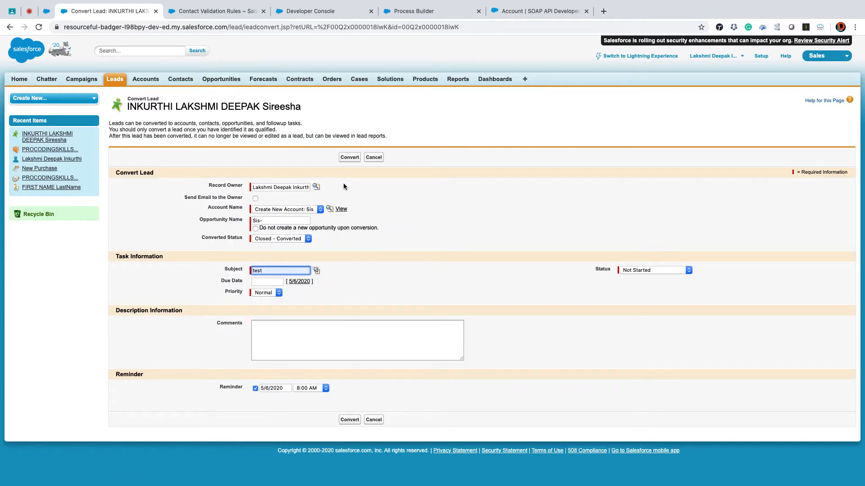
{"action": "left_click", "coordinate": [351, 159]}
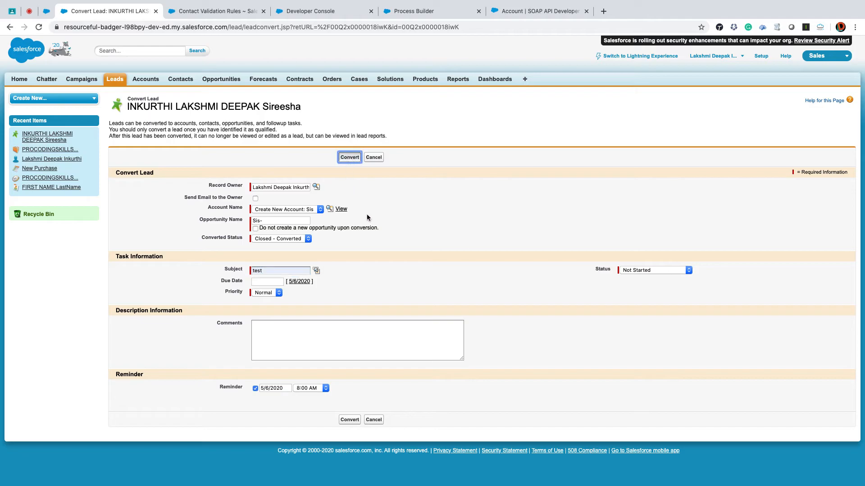
{"action": "left_click", "coordinate": [188, 12]}
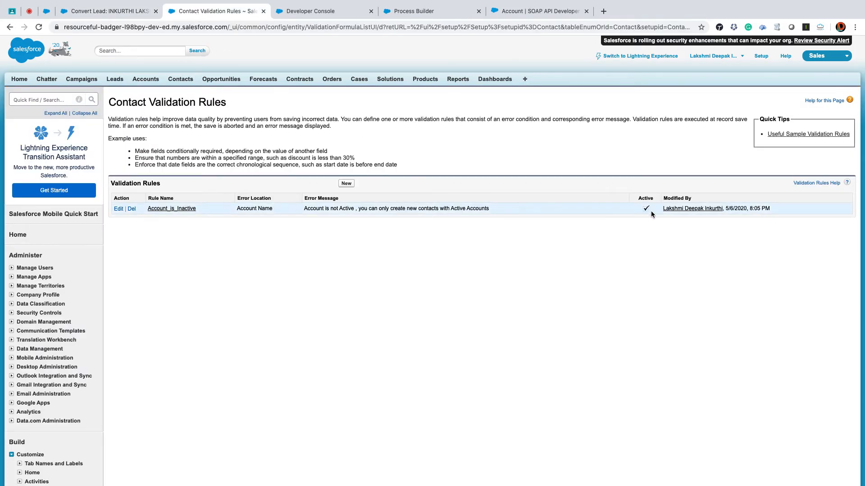
{"action": "left_click", "coordinate": [109, 6]}
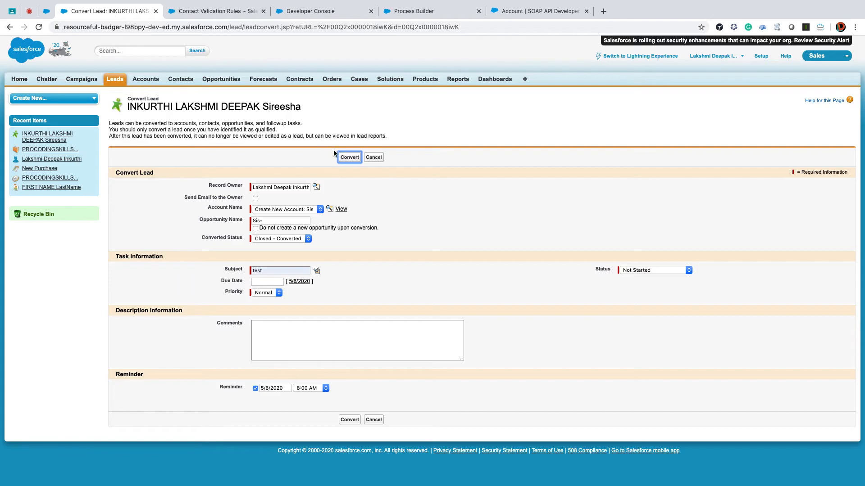
{"action": "left_click", "coordinate": [350, 157]}
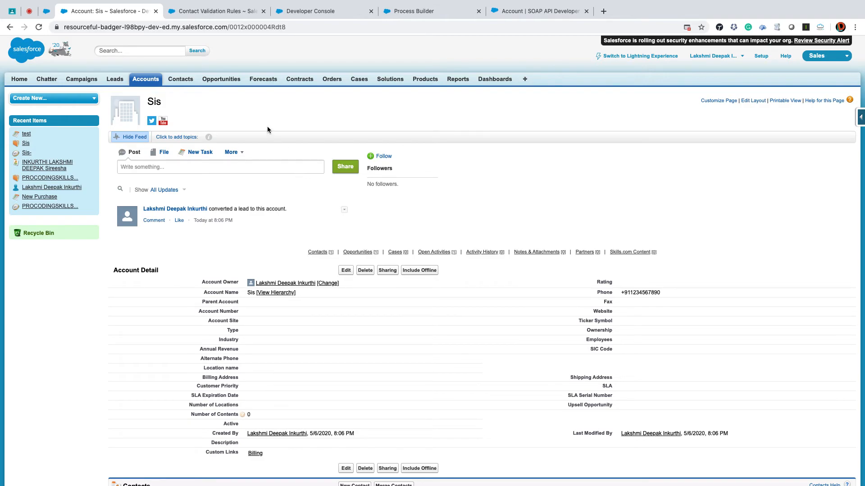
- Search Setup for lead, go to the Lead fields, and open the lead conversion field mapping
{"action": "left_click", "coordinate": [757, 57]}
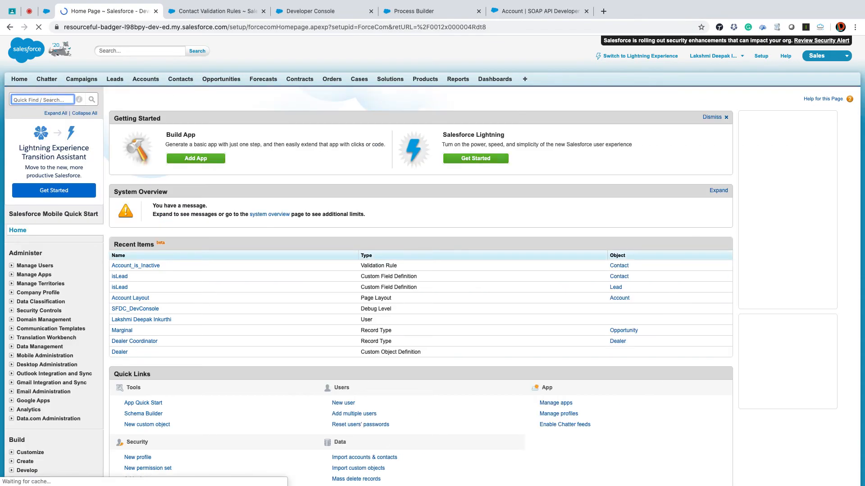
{"action": "type", "text": "lead"}
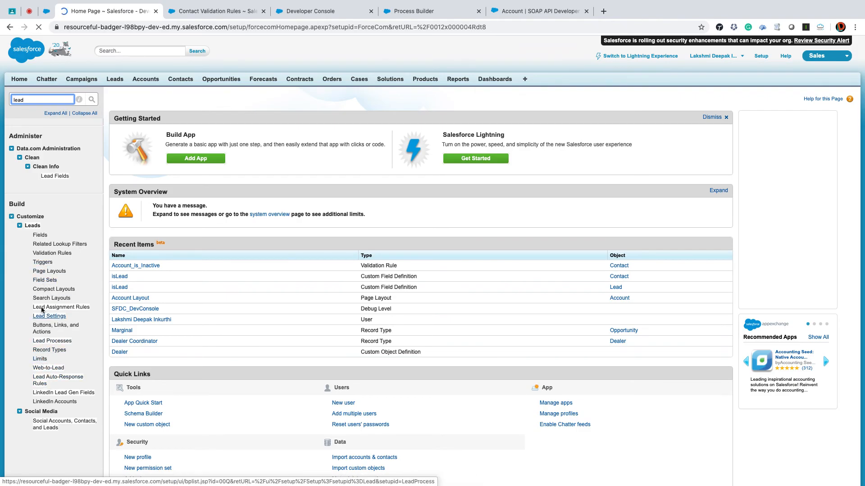
{"action": "left_click", "coordinate": [41, 234]}
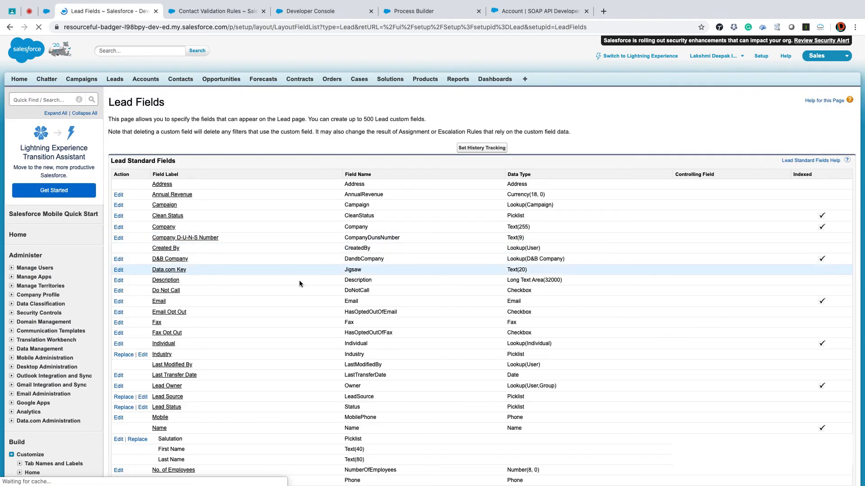
{"action": "scroll", "coordinate": [396, 318], "scroll_direction": "down", "scroll_amount": 7}
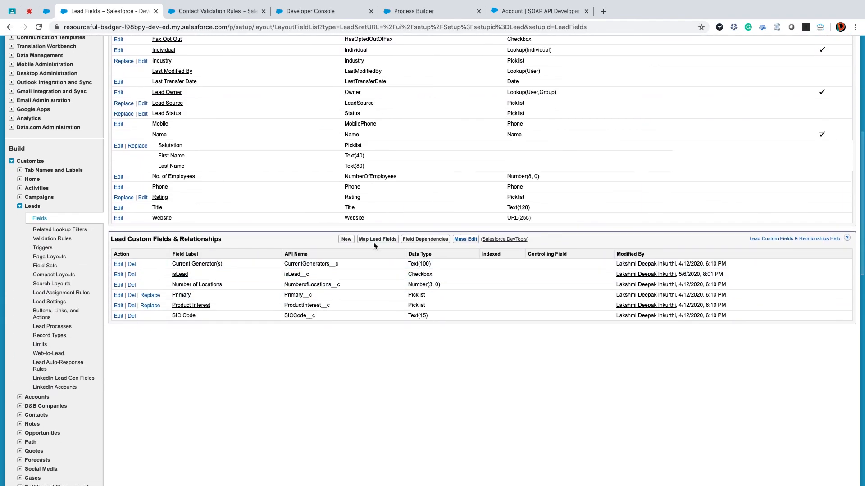
{"action": "left_click", "coordinate": [385, 239]}
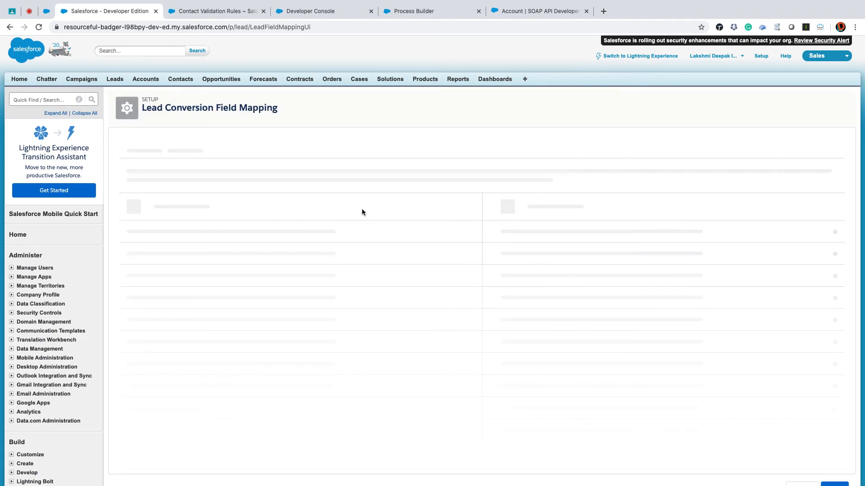
- Review how the custom lead fields, especially IsLead, are mapped to the Account, Opportunity and Contact fields
{"action": "left_click", "coordinate": [196, 187]}
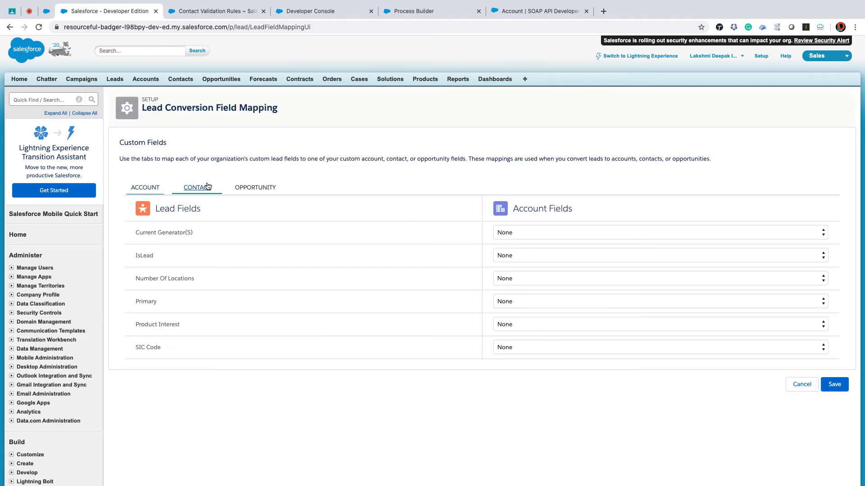
{"action": "left_click", "coordinate": [255, 187]}
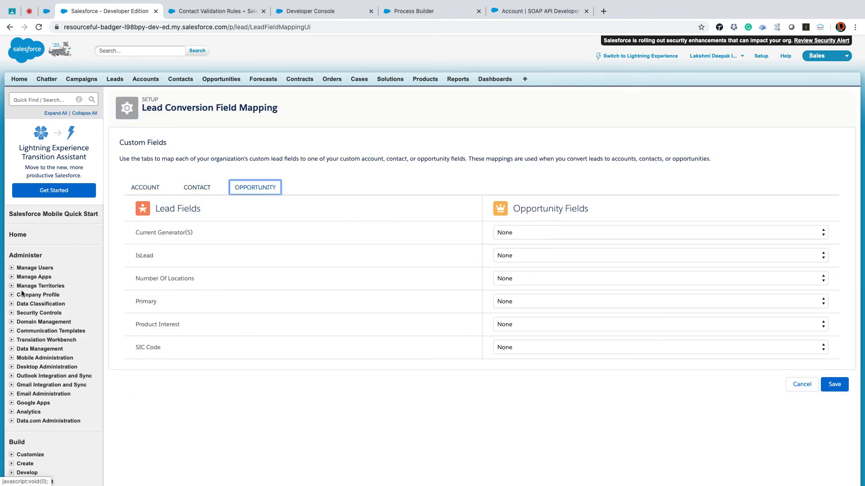
{"action": "left_click", "coordinate": [144, 191]}
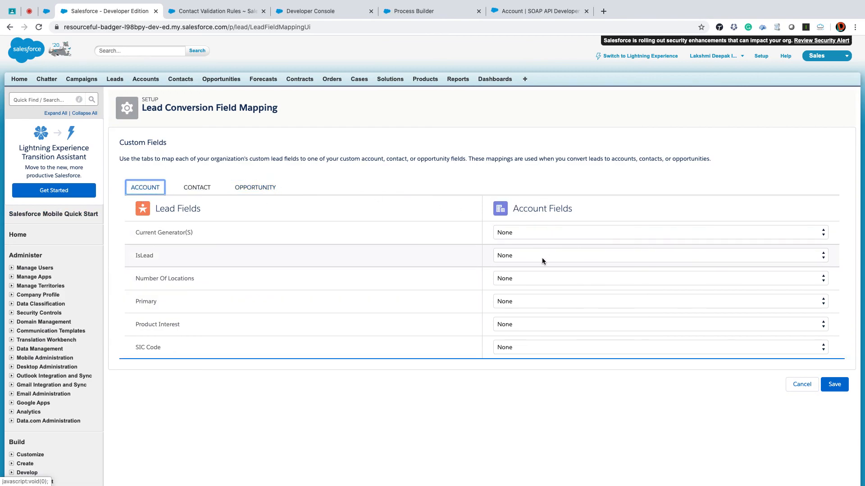
{"action": "scroll", "coordinate": [547, 279], "scroll_direction": "down", "scroll_amount": 2}
{"action": "left_click", "coordinate": [251, 145]}
{"action": "left_click", "coordinate": [202, 145]}
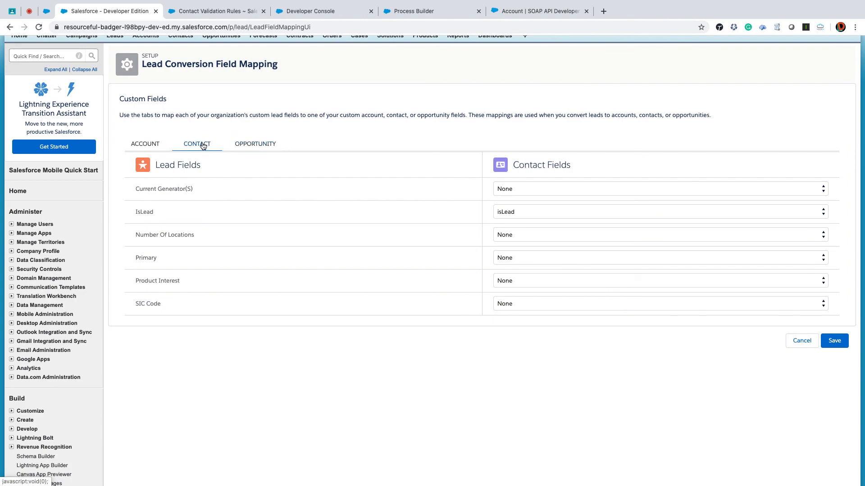
{"action": "scroll", "coordinate": [237, 239], "scroll_direction": "up", "scroll_amount": 2}
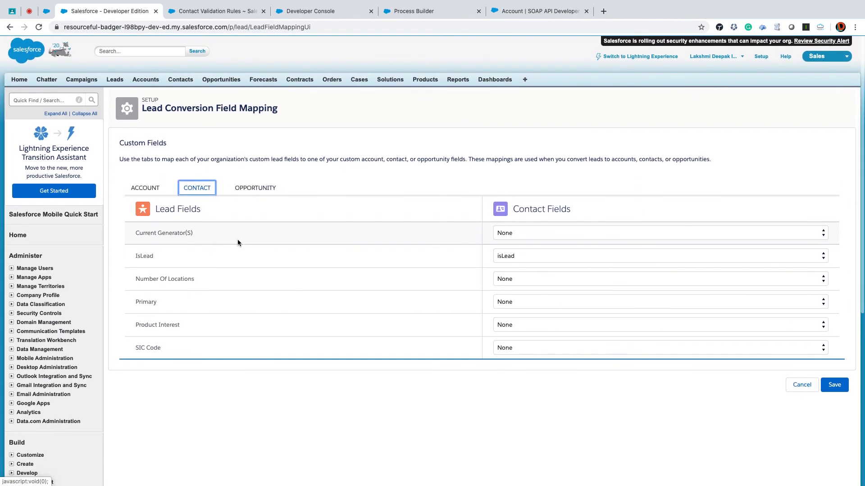